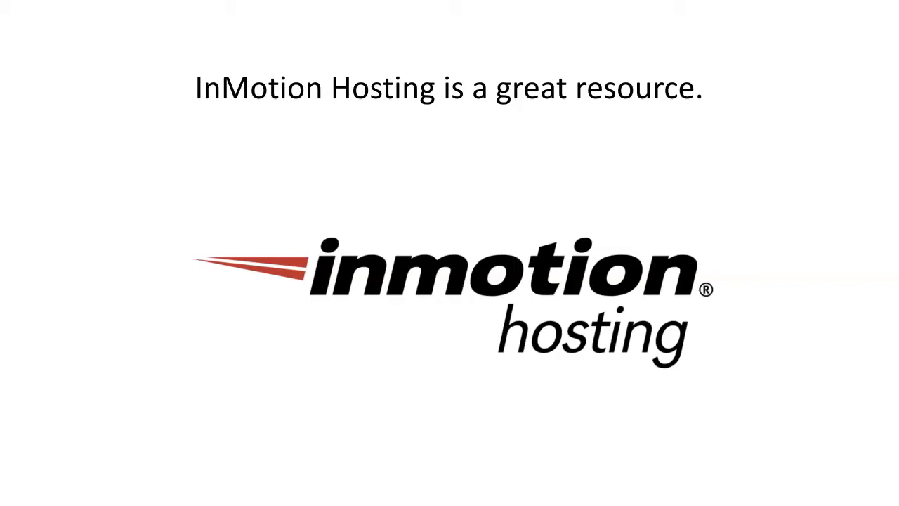
{"action": "key", "text": "Right"}
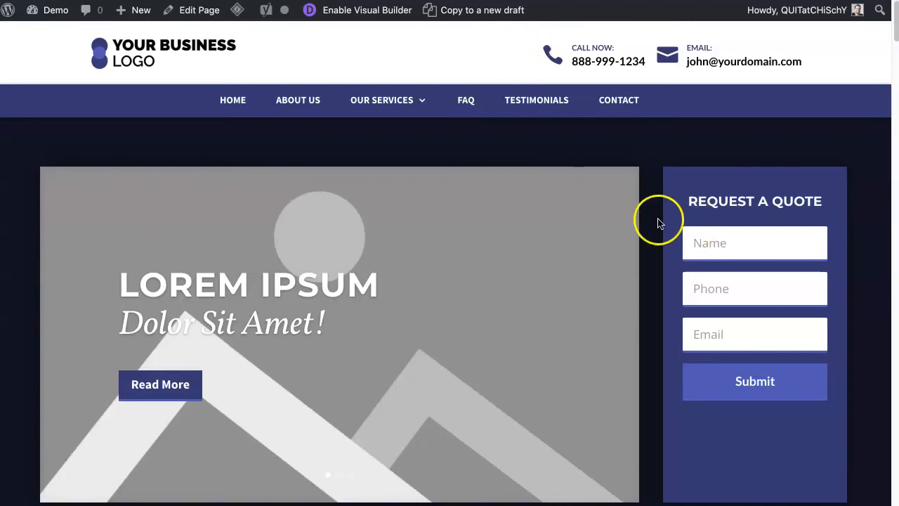
Examine the demo homepage's layout, including its content sections, navigation menu, services submenu and Get Started buttons.
{"action": "scroll", "coordinate": [609, 226], "scroll_direction": "down", "scroll_amount": 10}
{"action": "scroll", "coordinate": [688, 255], "scroll_direction": "down", "scroll_amount": 10}
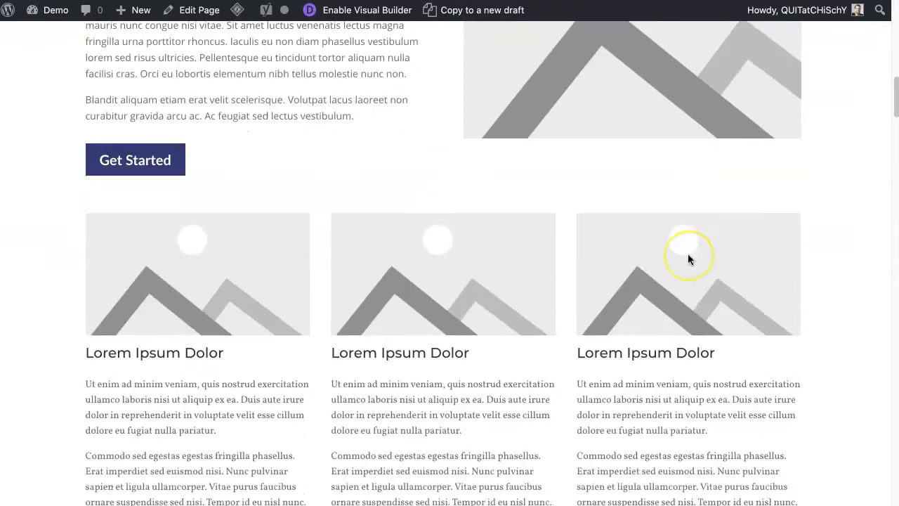
{"action": "scroll", "coordinate": [687, 255], "scroll_direction": "down", "scroll_amount": 6}
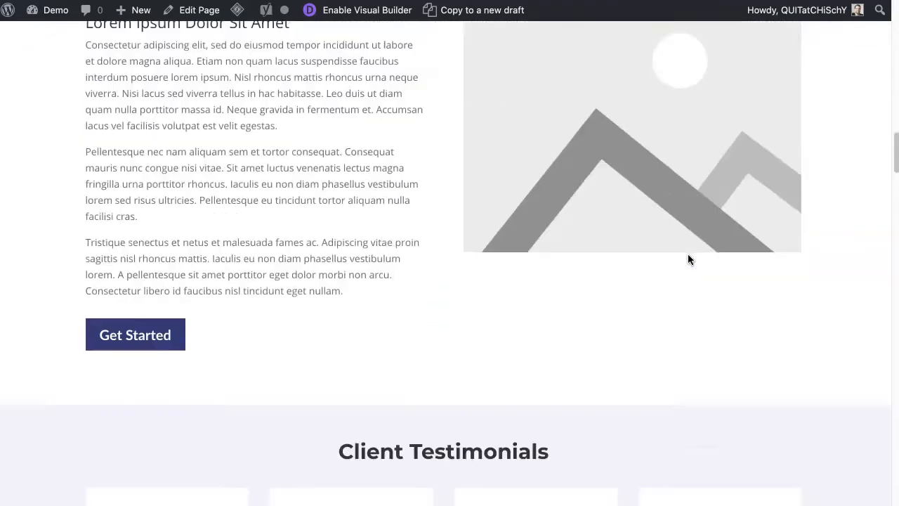
{"action": "scroll", "coordinate": [687, 255], "scroll_direction": "up", "scroll_amount": 5}
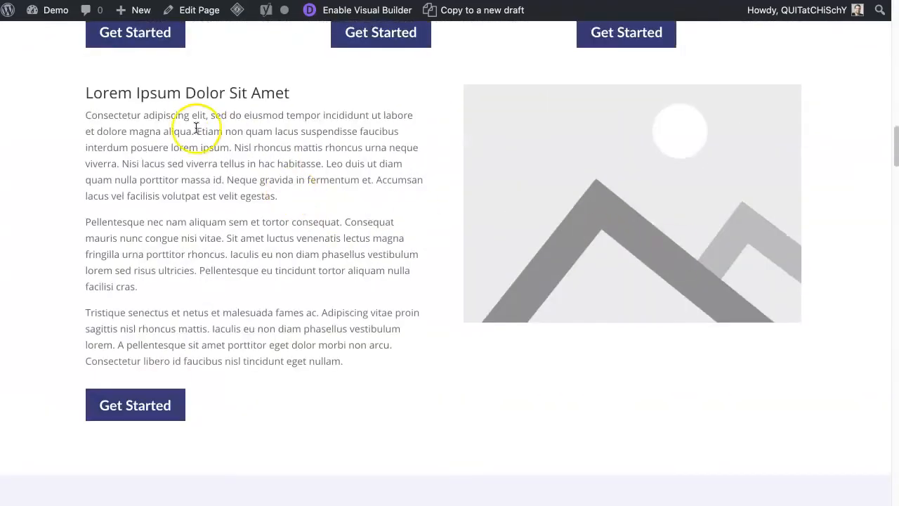
{"action": "scroll", "coordinate": [465, 288], "scroll_direction": "up", "scroll_amount": 4}
{"action": "scroll", "coordinate": [467, 288], "scroll_direction": "up", "scroll_amount": 12}
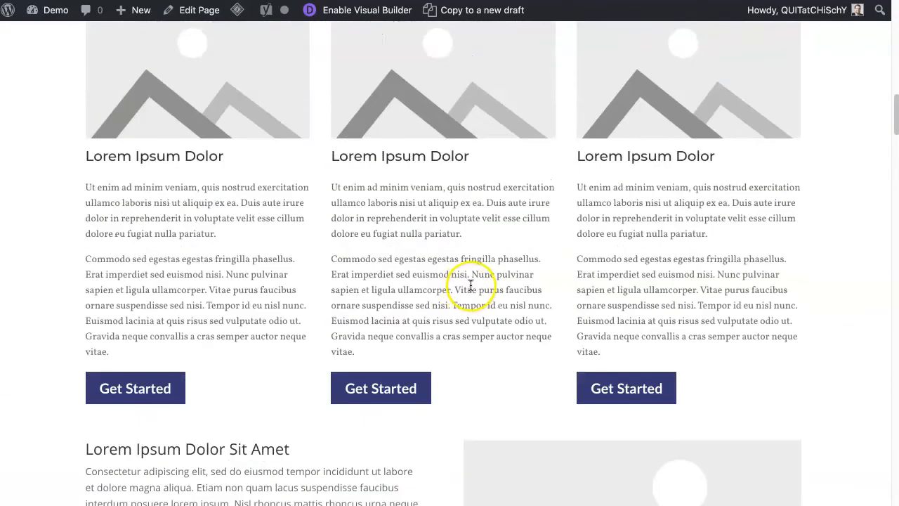
{"action": "scroll", "coordinate": [470, 288], "scroll_direction": "up", "scroll_amount": 1}
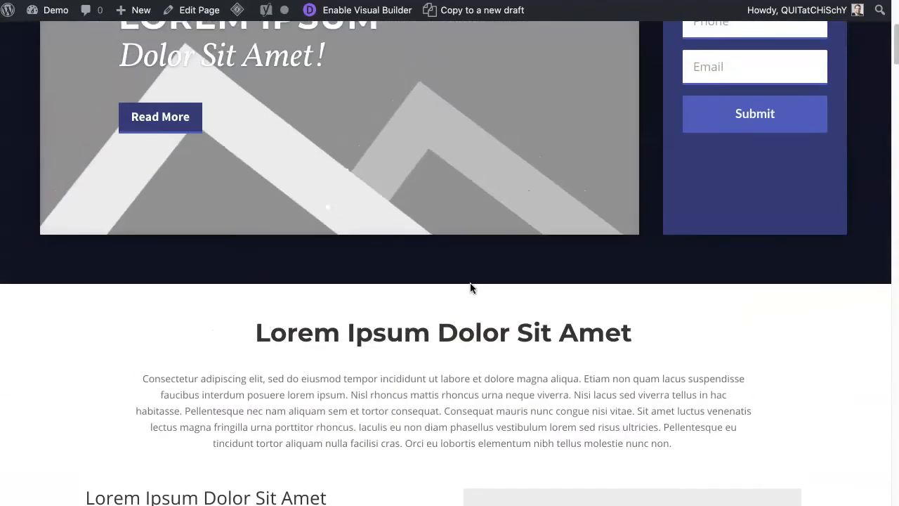
{"action": "scroll", "coordinate": [471, 287], "scroll_direction": "up", "scroll_amount": 1}
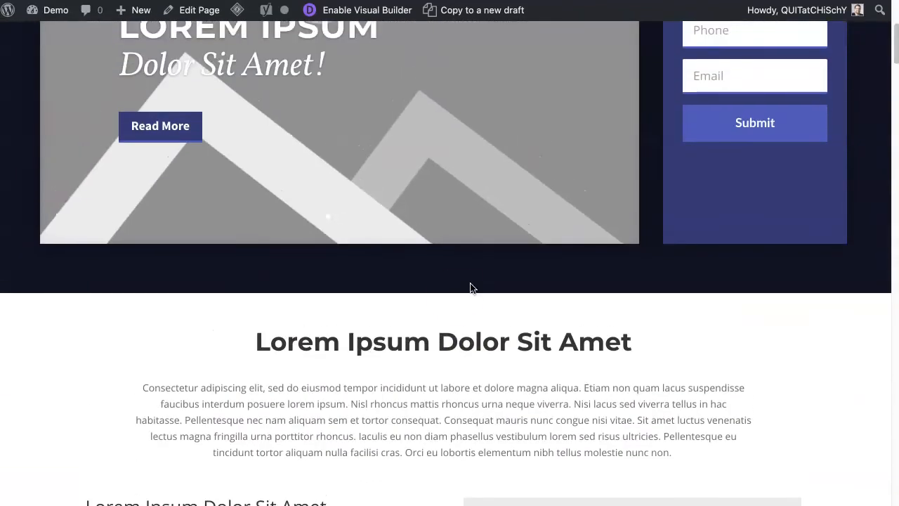
{"action": "scroll", "coordinate": [687, 455], "scroll_direction": "up", "scroll_amount": 1}
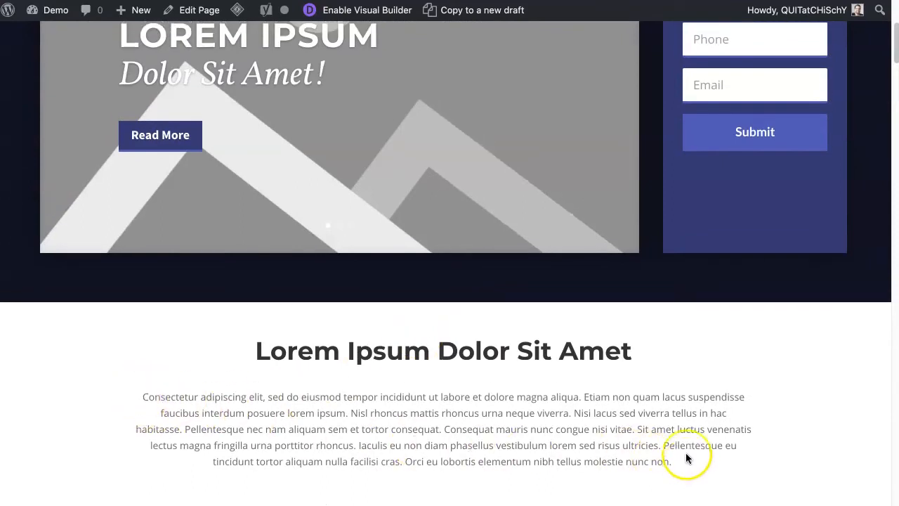
{"action": "scroll", "coordinate": [685, 455], "scroll_direction": "up", "scroll_amount": 5}
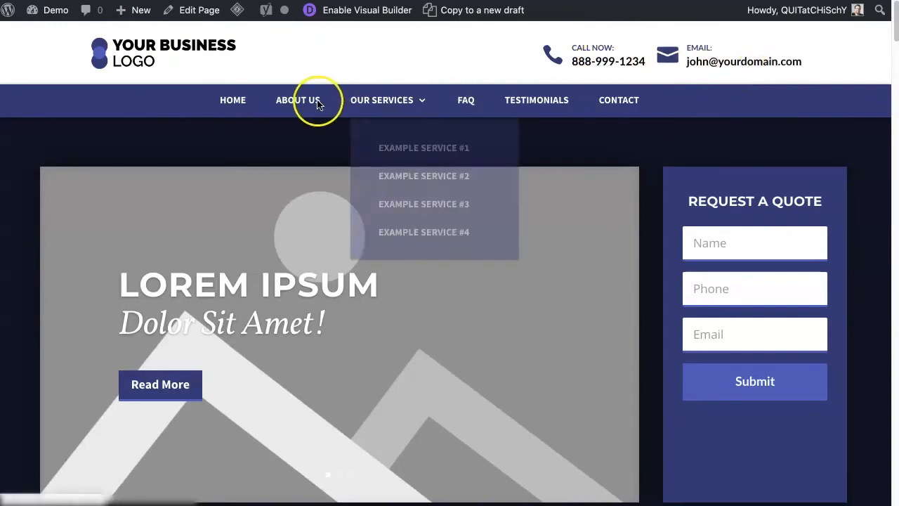
{"action": "mouse_move", "coordinate": [406, 106]}
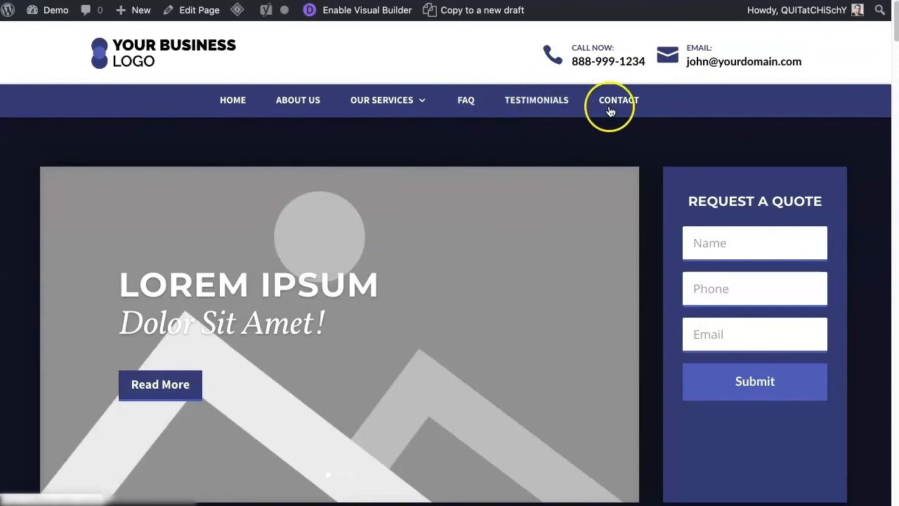
{"action": "scroll", "coordinate": [599, 266], "scroll_direction": "down", "scroll_amount": 10}
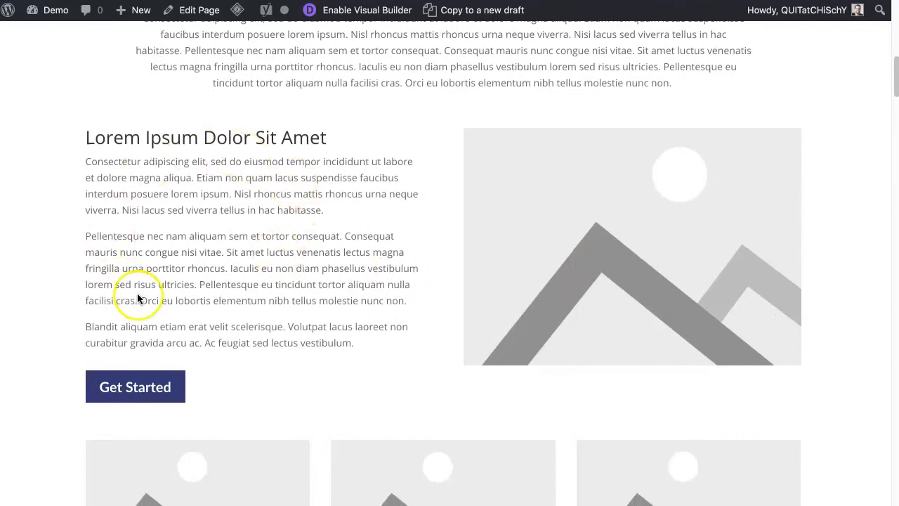
{"action": "scroll", "coordinate": [554, 299], "scroll_direction": "up", "scroll_amount": 15}
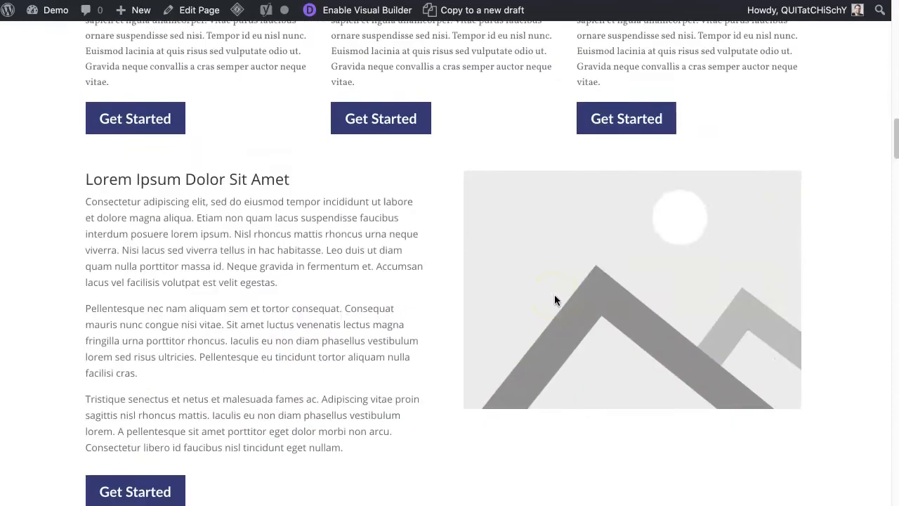
{"action": "scroll", "coordinate": [555, 300], "scroll_direction": "up", "scroll_amount": 2}
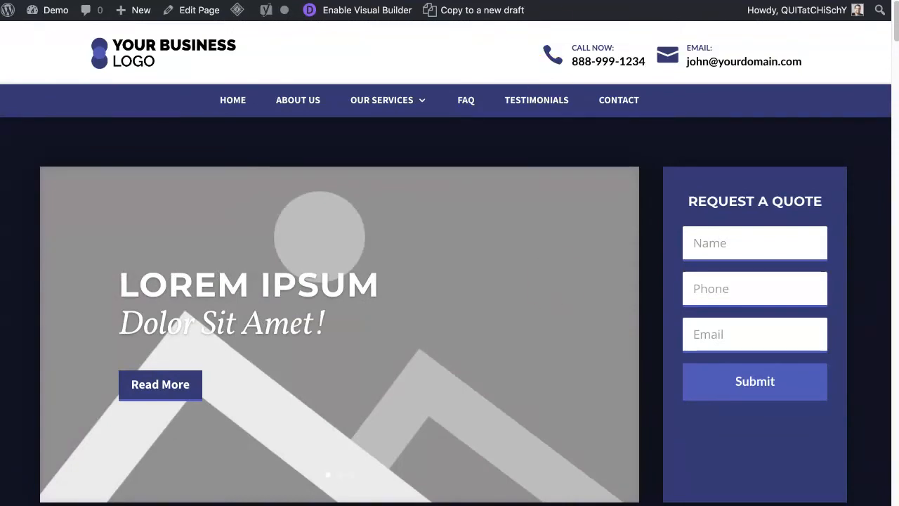
Enable the Visual Builder on the demo homepage and bring the first content section under the slider into view.
{"action": "left_click", "coordinate": [354, 19]}
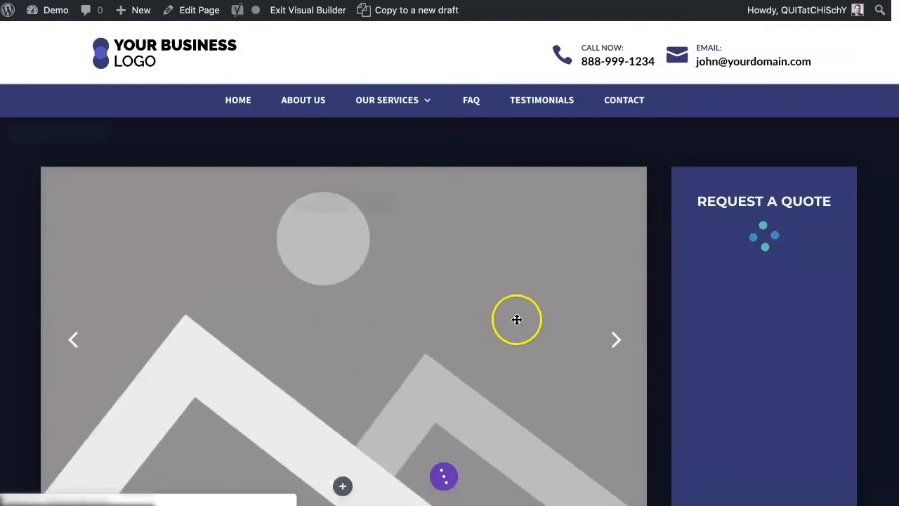
{"action": "scroll", "coordinate": [520, 319], "scroll_direction": "down", "scroll_amount": 4}
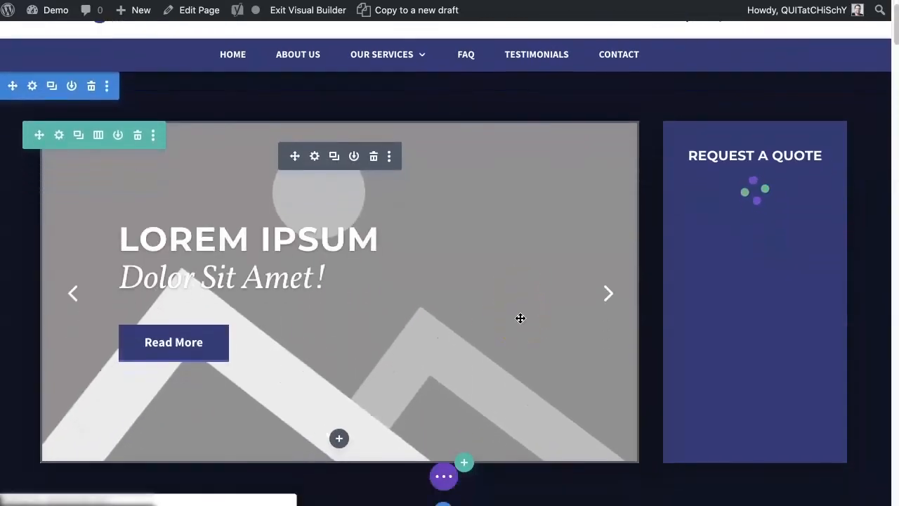
{"action": "scroll", "coordinate": [521, 318], "scroll_direction": "down", "scroll_amount": 5}
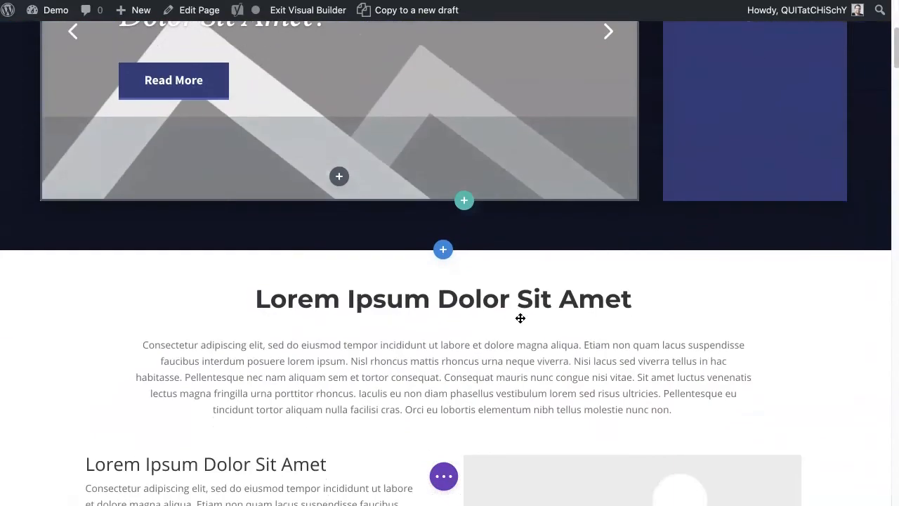
{"action": "scroll", "coordinate": [520, 318], "scroll_direction": "down", "scroll_amount": 1}
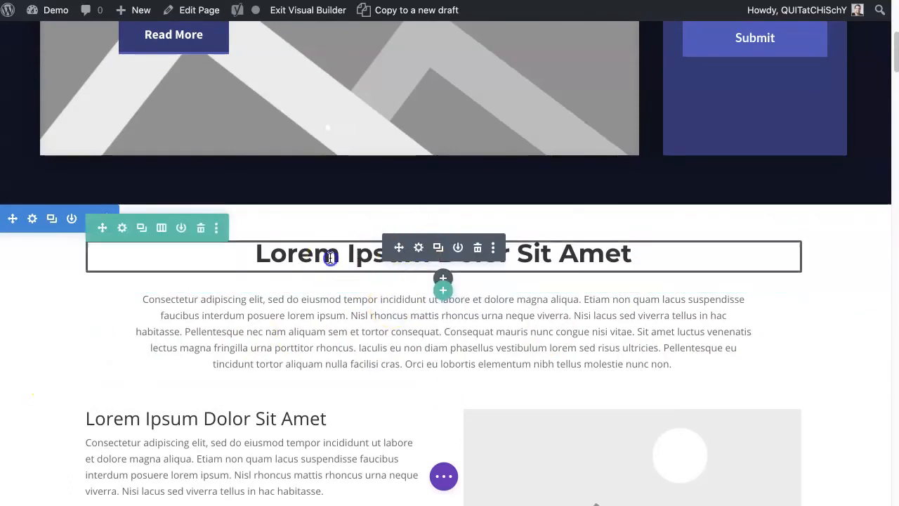
Select the main heading's text for inline editing, and place the text cursor in the intro paragraph below it.
{"action": "left_click", "coordinate": [370, 253]}
{"action": "triple_click", "coordinate": [371, 254]}
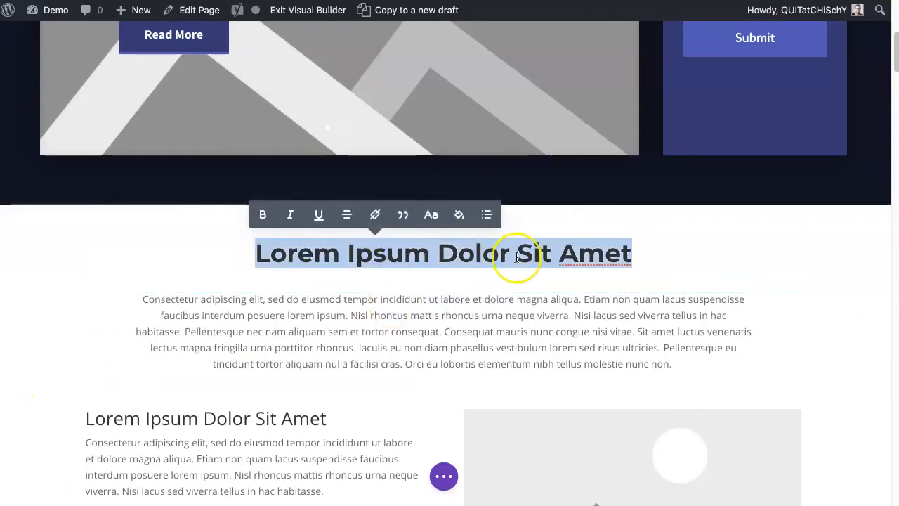
{"action": "left_click", "coordinate": [486, 283]}
{"action": "left_click", "coordinate": [618, 339]}
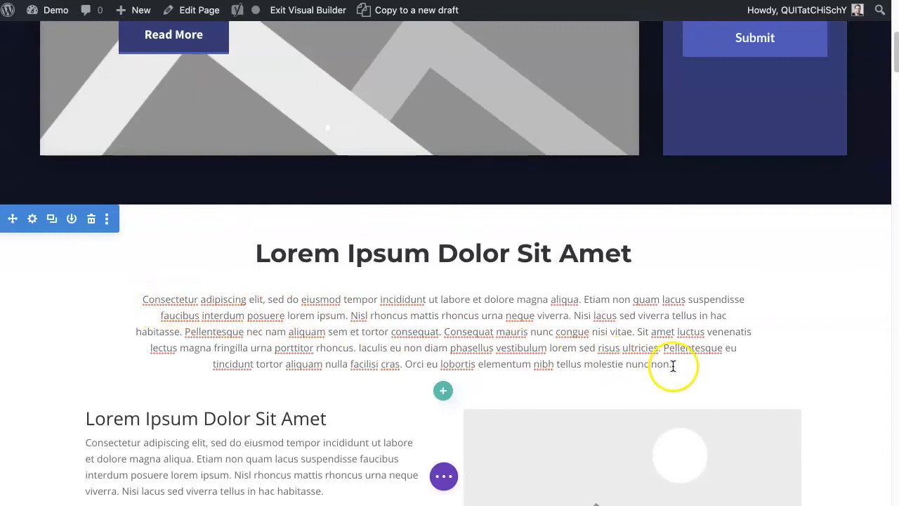
Review the editable sections below the intro paragraph, including the three-column row, client testimonials and text-with-image rows.
{"action": "scroll", "coordinate": [673, 365], "scroll_direction": "down", "scroll_amount": 4}
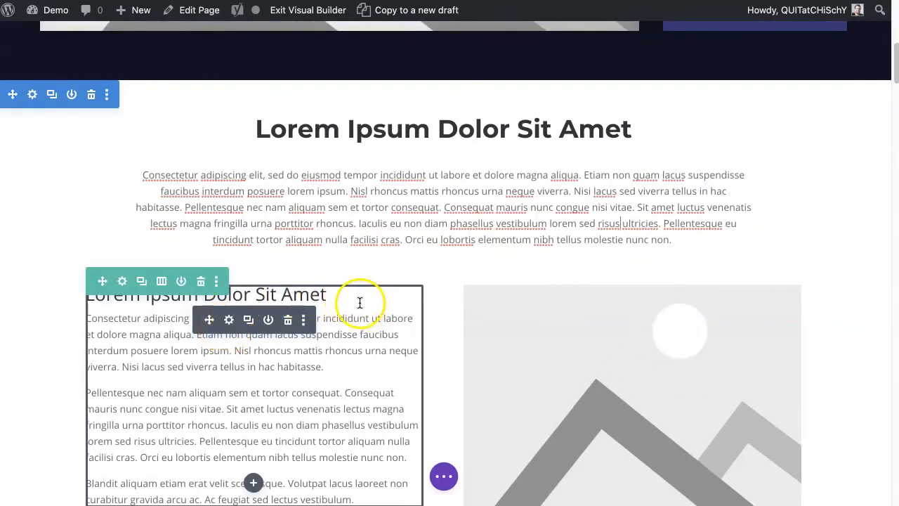
{"action": "scroll", "coordinate": [127, 392], "scroll_direction": "down", "scroll_amount": 3}
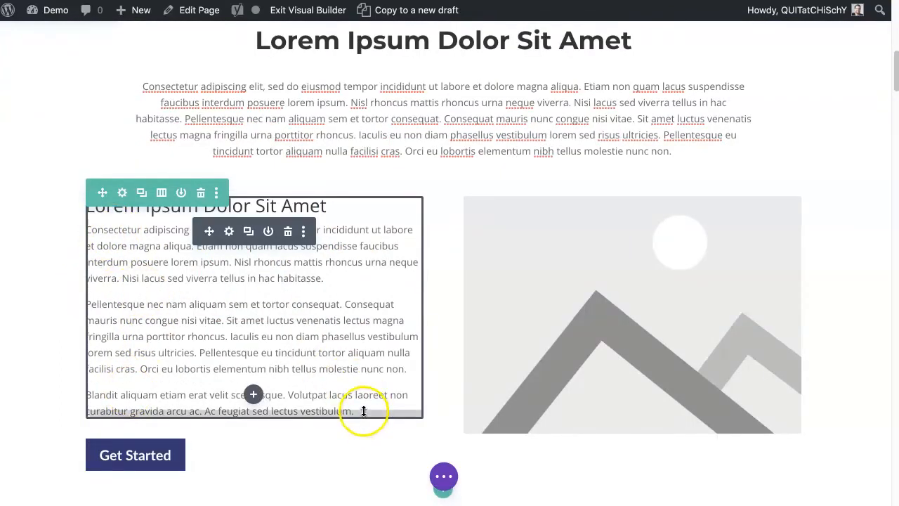
{"action": "scroll", "coordinate": [359, 302], "scroll_direction": "down", "scroll_amount": 8}
{"action": "scroll", "coordinate": [357, 303], "scroll_direction": "down", "scroll_amount": 5}
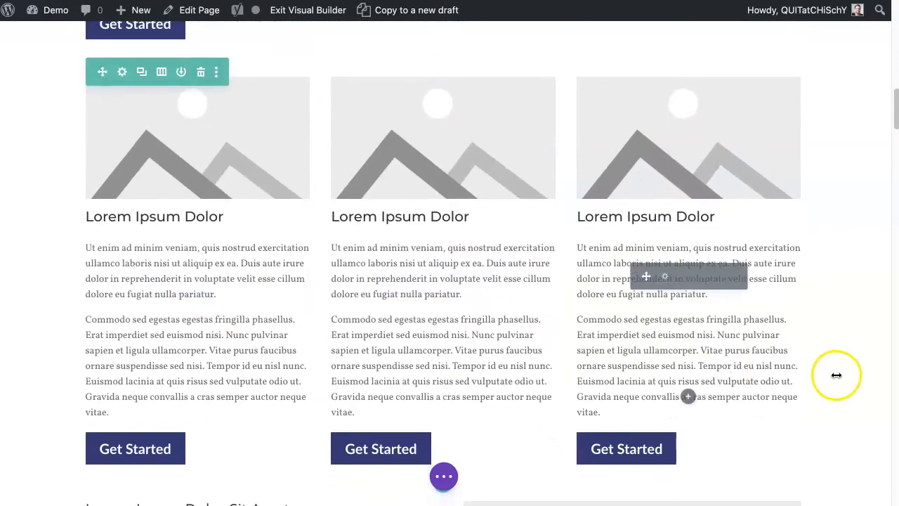
{"action": "scroll", "coordinate": [833, 373], "scroll_direction": "down", "scroll_amount": 9}
{"action": "scroll", "coordinate": [842, 376], "scroll_direction": "down", "scroll_amount": 11}
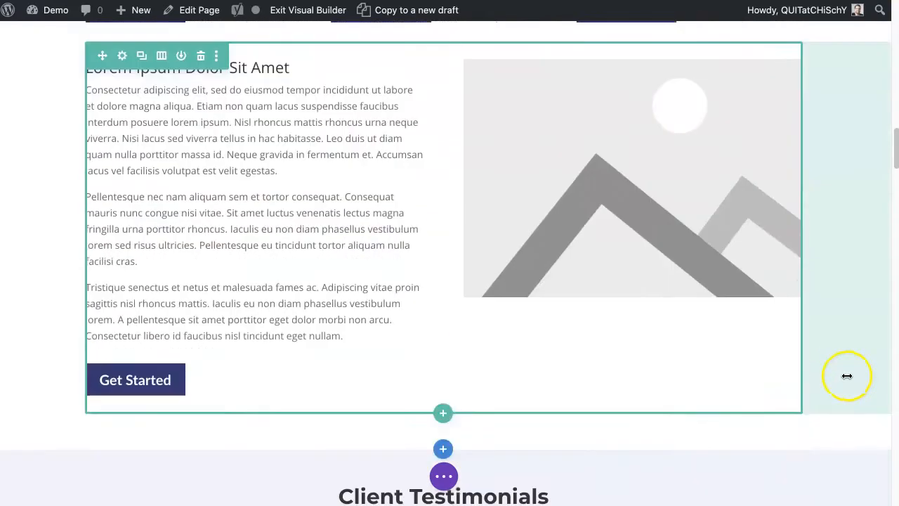
{"action": "scroll", "coordinate": [844, 374], "scroll_direction": "down", "scroll_amount": 13}
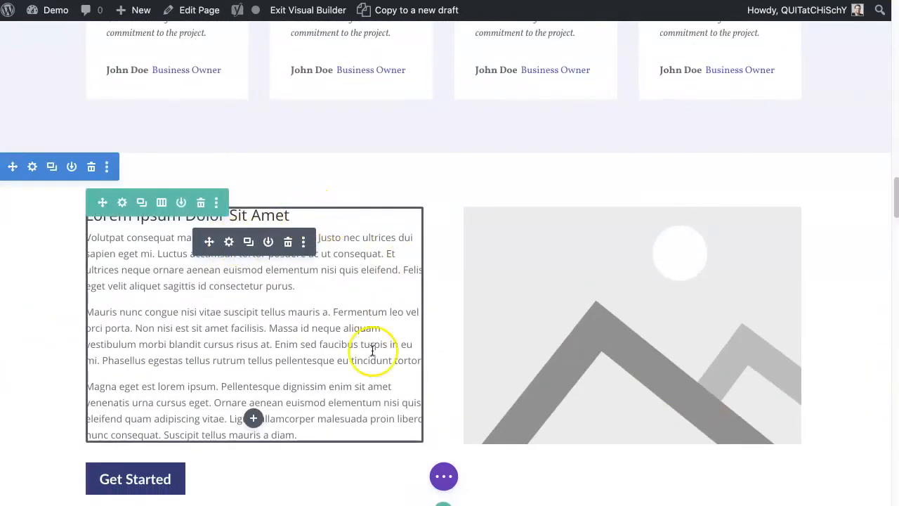
{"action": "scroll", "coordinate": [813, 466], "scroll_direction": "down", "scroll_amount": 7}
{"action": "scroll", "coordinate": [814, 466], "scroll_direction": "down", "scroll_amount": 20}
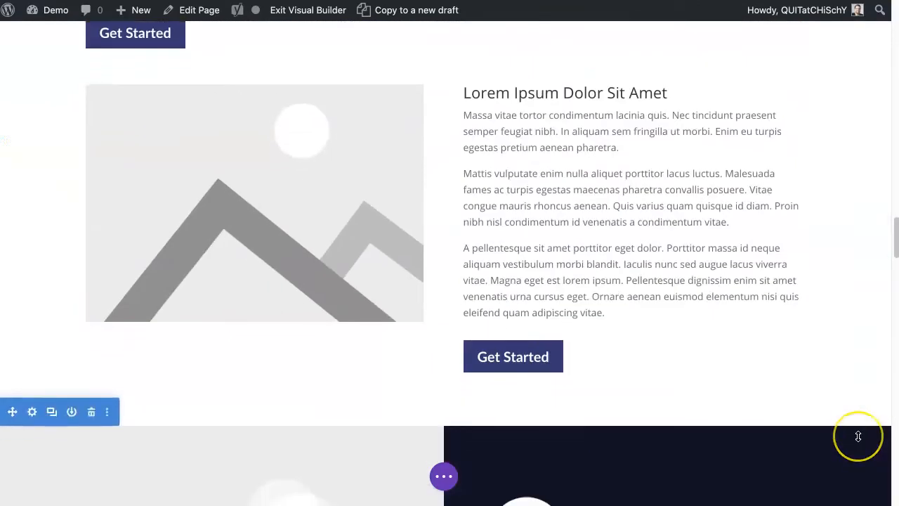
{"action": "scroll", "coordinate": [858, 436], "scroll_direction": "up", "scroll_amount": 20}
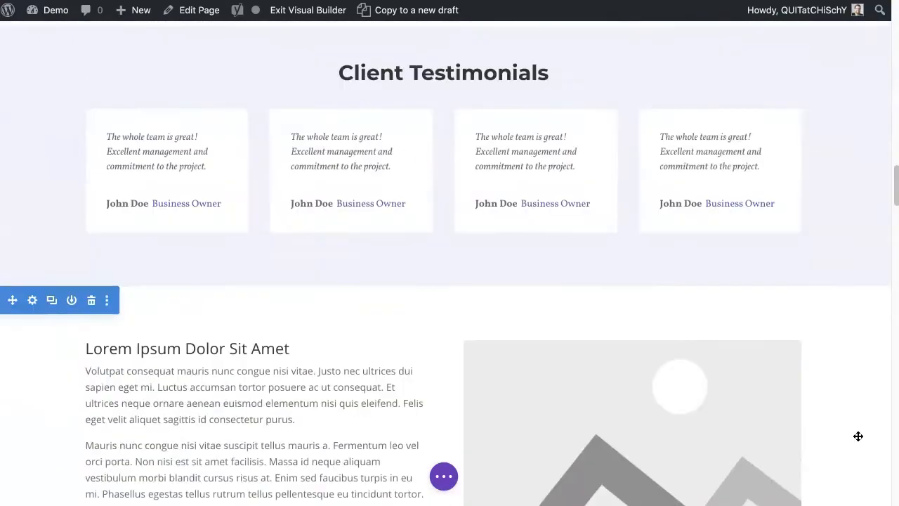
{"action": "scroll", "coordinate": [858, 437], "scroll_direction": "up", "scroll_amount": 20}
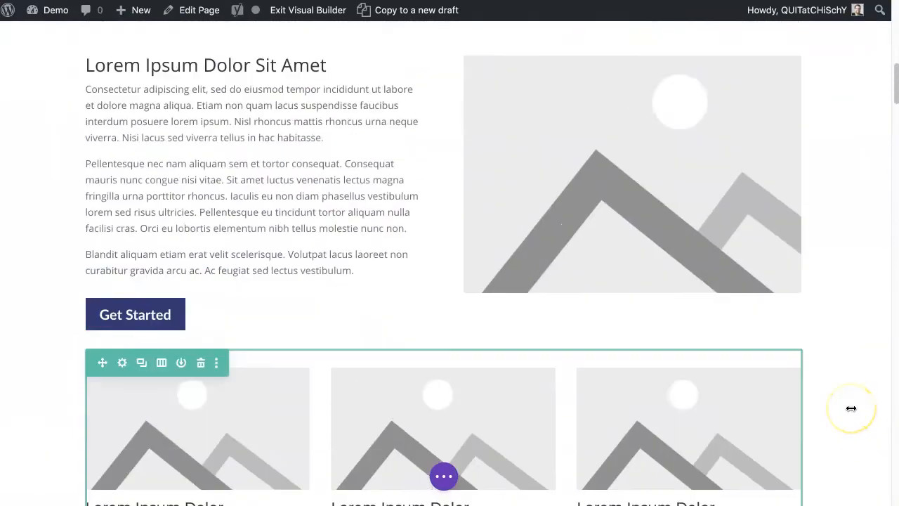
Replace the main heading above the intro paragraph with "Chicago Dentist".
{"action": "scroll", "coordinate": [850, 408], "scroll_direction": "up", "scroll_amount": 2}
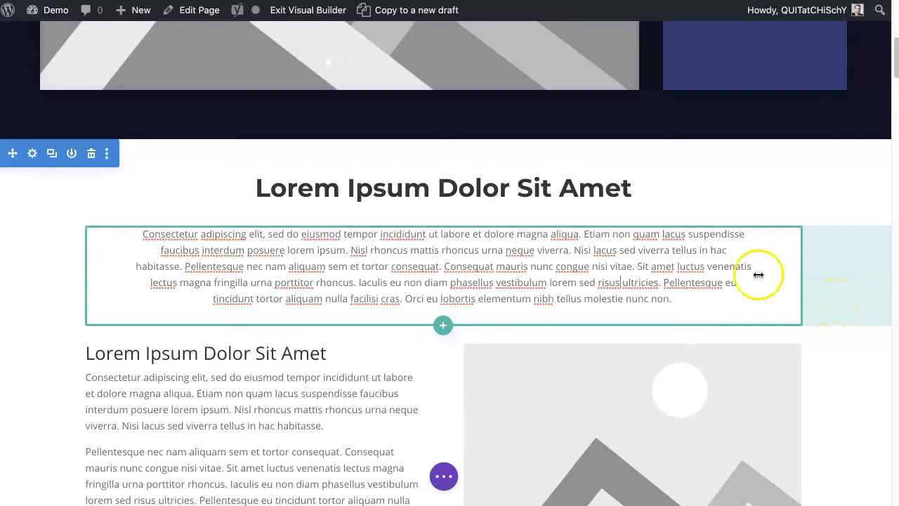
{"action": "triple_click", "coordinate": [569, 188]}
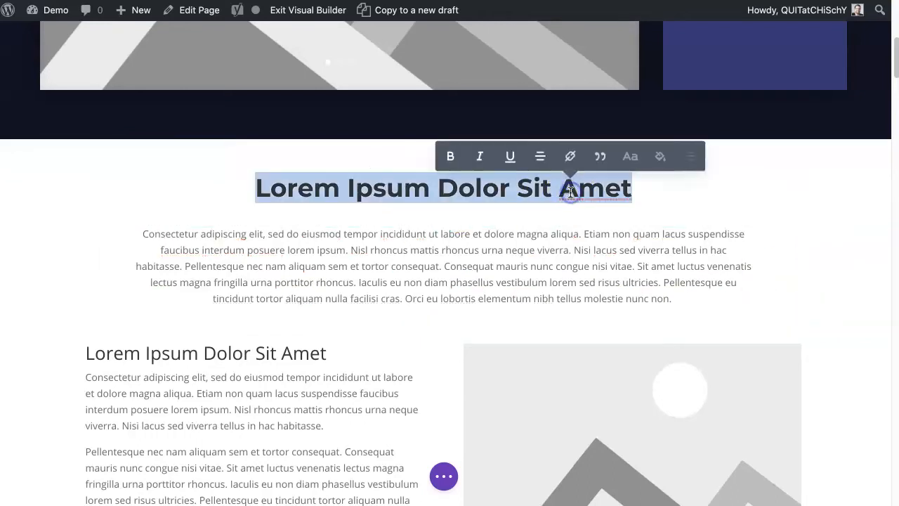
{"action": "type", "text": "CH"}
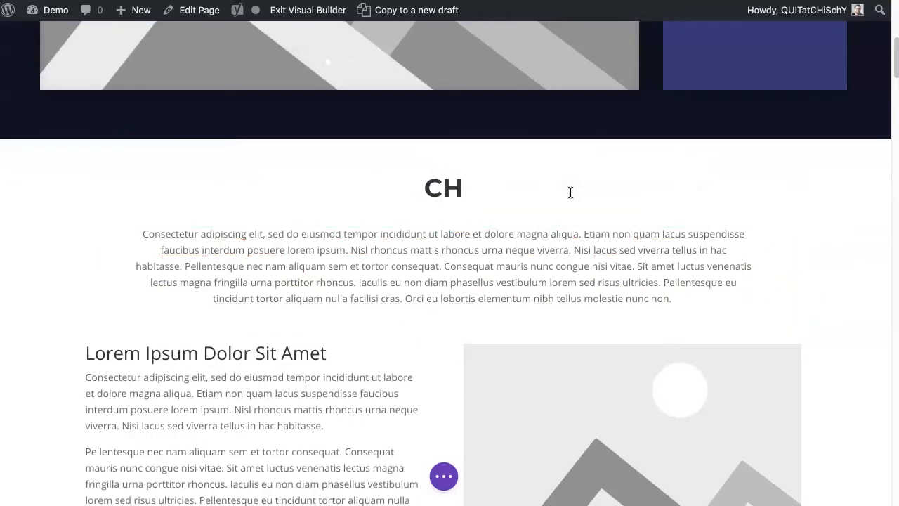
{"action": "type", "text": "Ecago Dentist"}
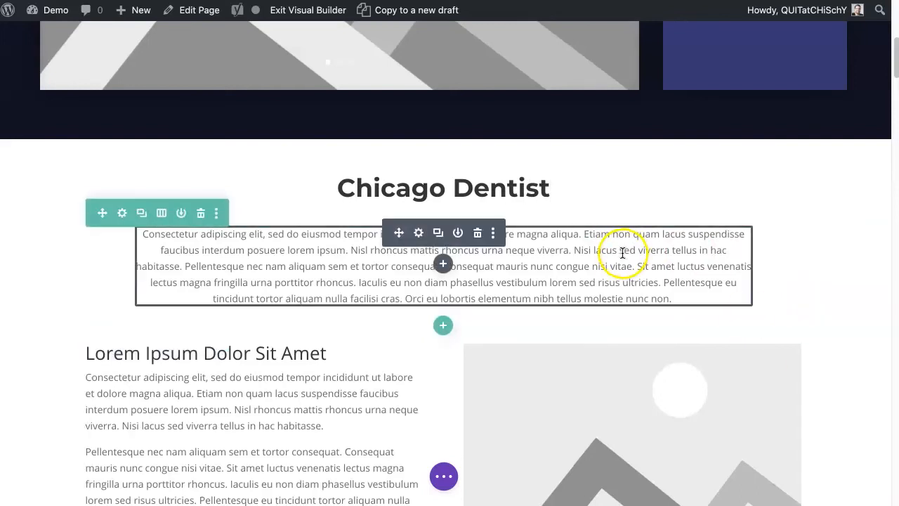
Examine the subheading, body text and Get Started button of the first text-with-image row below the intro paragraph.
{"action": "scroll", "coordinate": [622, 257], "scroll_direction": "down", "scroll_amount": 1}
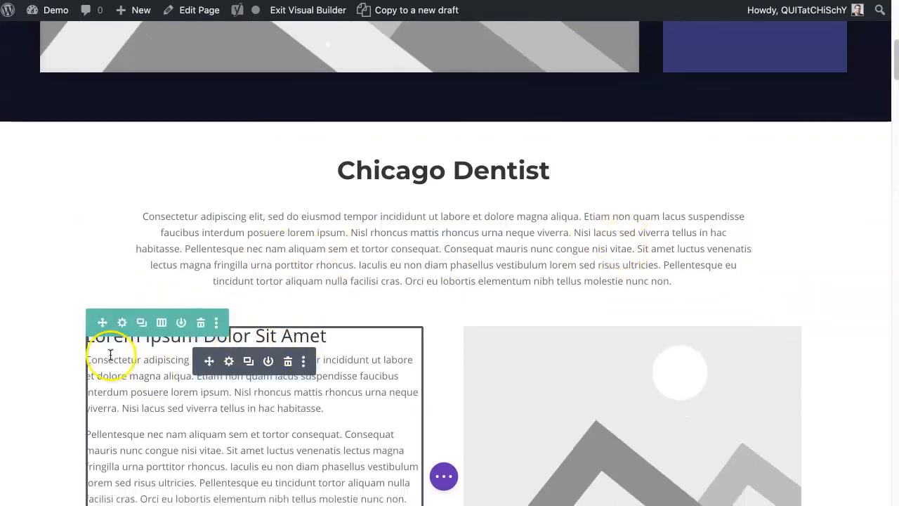
{"action": "scroll", "coordinate": [106, 355], "scroll_direction": "down", "scroll_amount": 2}
{"action": "scroll", "coordinate": [107, 349], "scroll_direction": "down", "scroll_amount": 4}
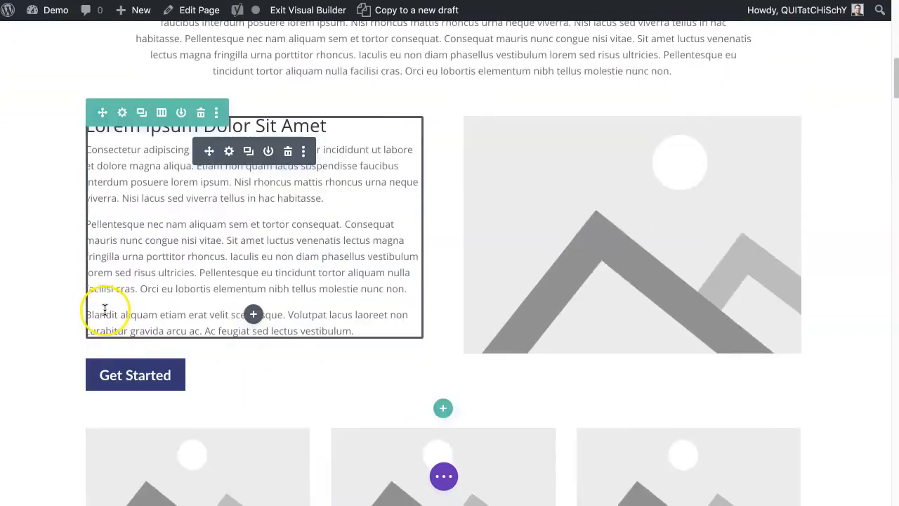
{"action": "scroll", "coordinate": [197, 273], "scroll_direction": "down", "scroll_amount": 1}
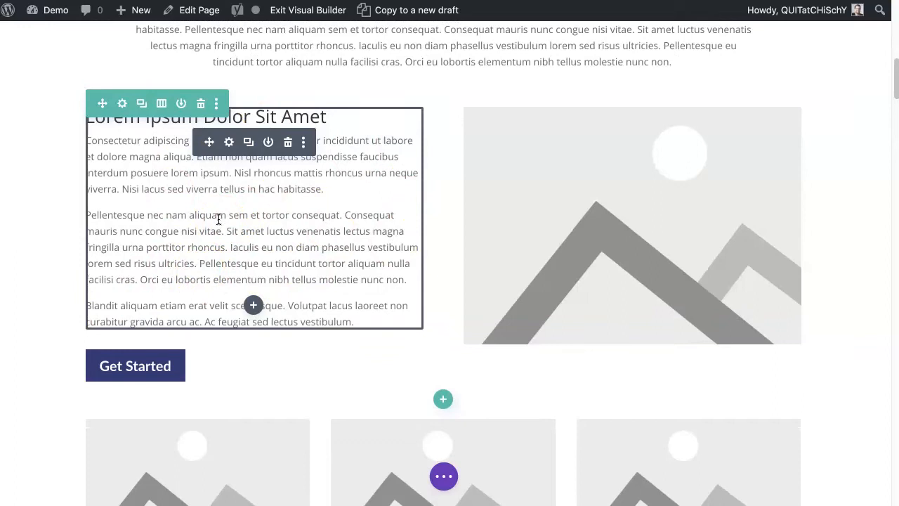
{"action": "scroll", "coordinate": [246, 220], "scroll_direction": "up", "scroll_amount": 1}
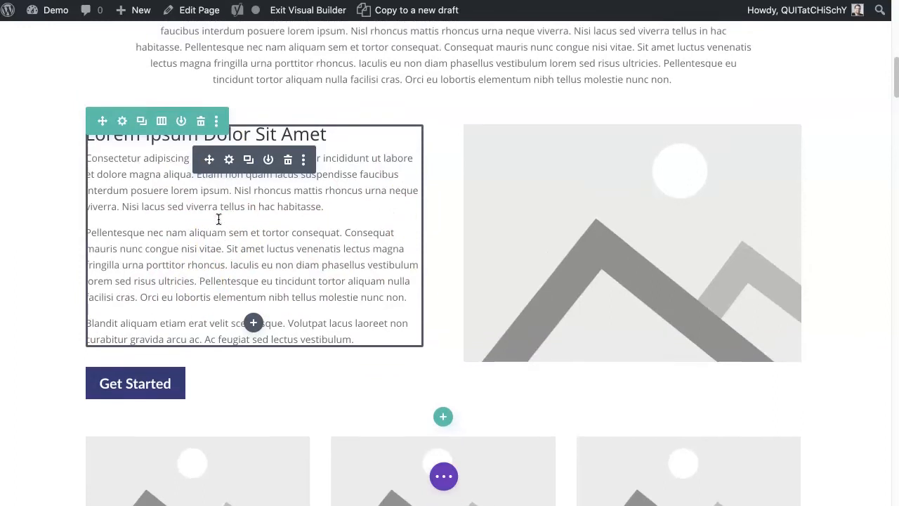
Replace the subheading of the first text-with-image row below the intro paragraph with "Teeth Cleaning".
{"action": "scroll", "coordinate": [35, 175], "scroll_direction": "up", "scroll_amount": 1}
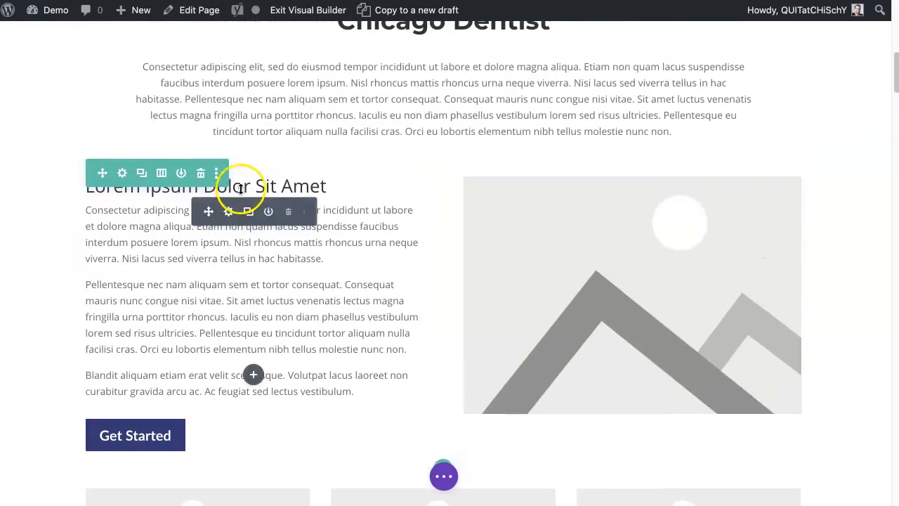
{"action": "left_click", "coordinate": [153, 191]}
{"action": "triple_click", "coordinate": [152, 191]}
{"action": "type", "text": "Teeth Cleaning"}
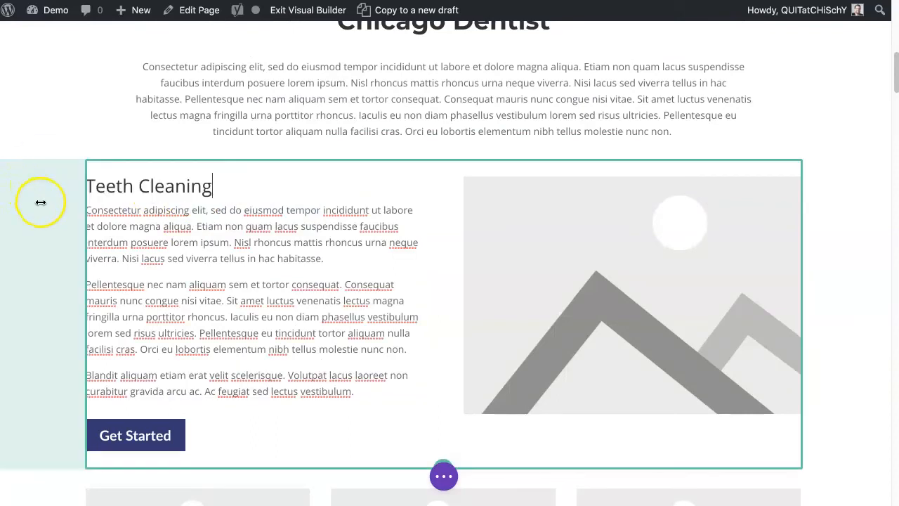
Review the rows with Get Started buttons and inspect the link URL setting of the button under Teeth Cleaning.
{"action": "scroll", "coordinate": [40, 202], "scroll_direction": "down", "scroll_amount": 8}
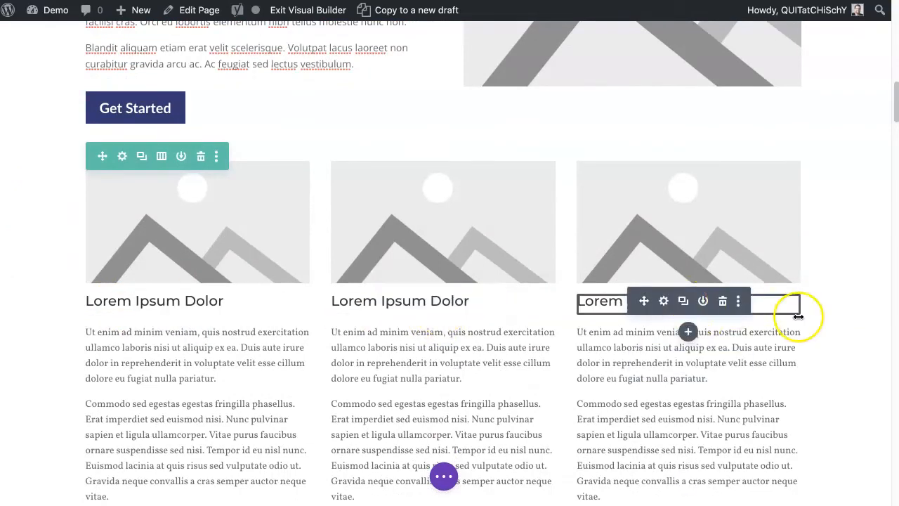
{"action": "scroll", "coordinate": [867, 385], "scroll_direction": "down", "scroll_amount": 8}
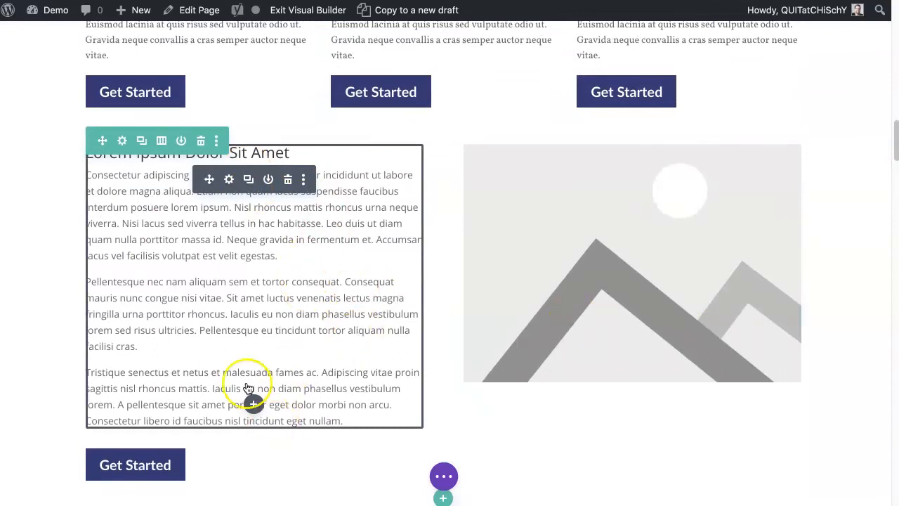
{"action": "scroll", "coordinate": [64, 329], "scroll_direction": "up", "scroll_amount": 3}
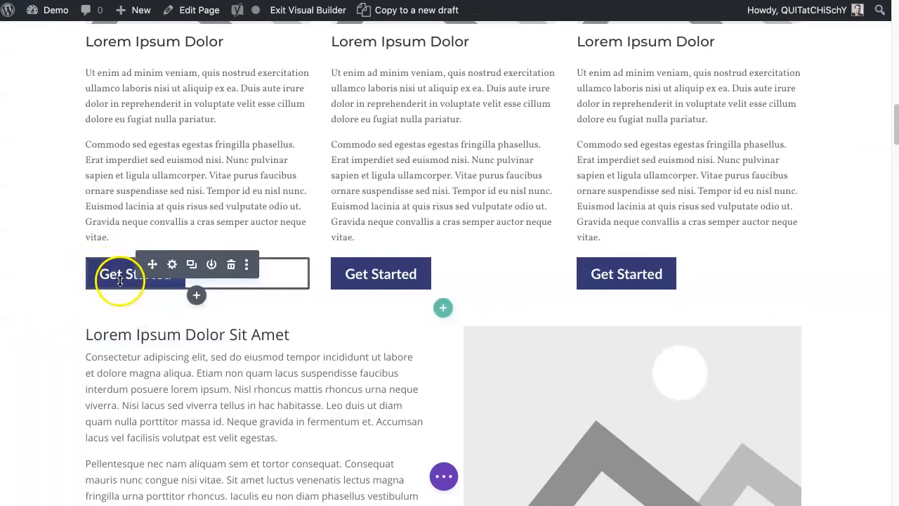
{"action": "scroll", "coordinate": [117, 216], "scroll_direction": "up", "scroll_amount": 7}
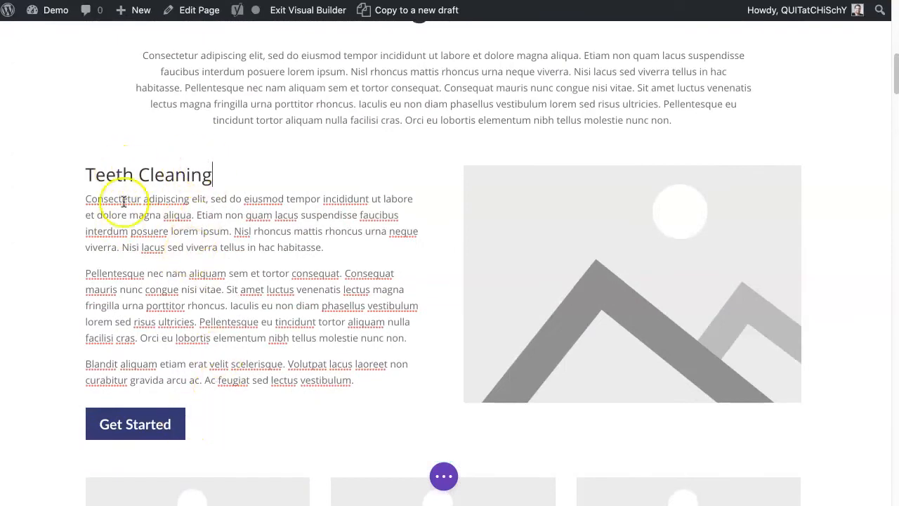
{"action": "scroll", "coordinate": [167, 349], "scroll_direction": "down", "scroll_amount": 1}
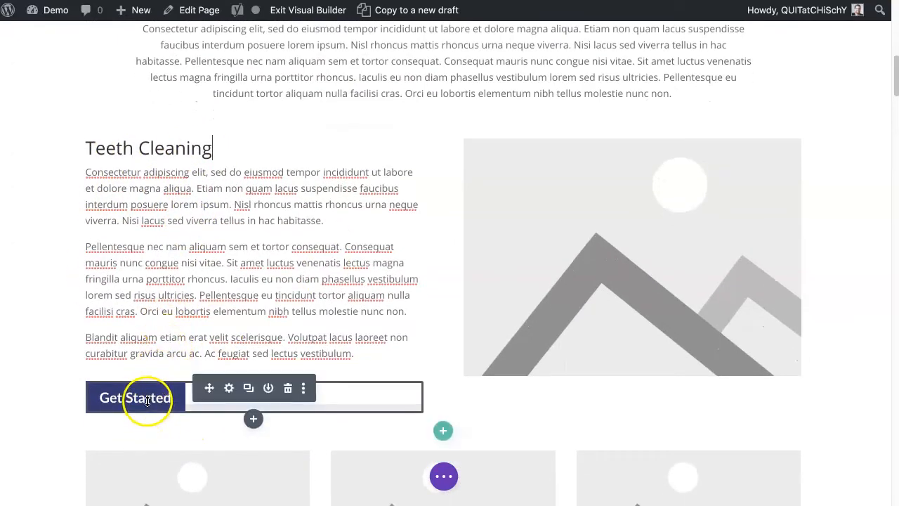
{"action": "left_click", "coordinate": [229, 390]}
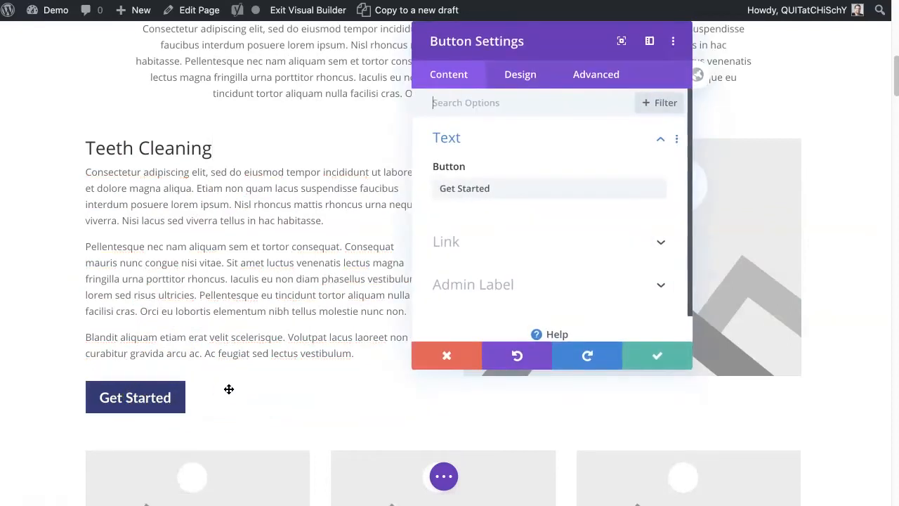
{"action": "left_click", "coordinate": [535, 242]}
{"action": "left_click", "coordinate": [492, 160]}
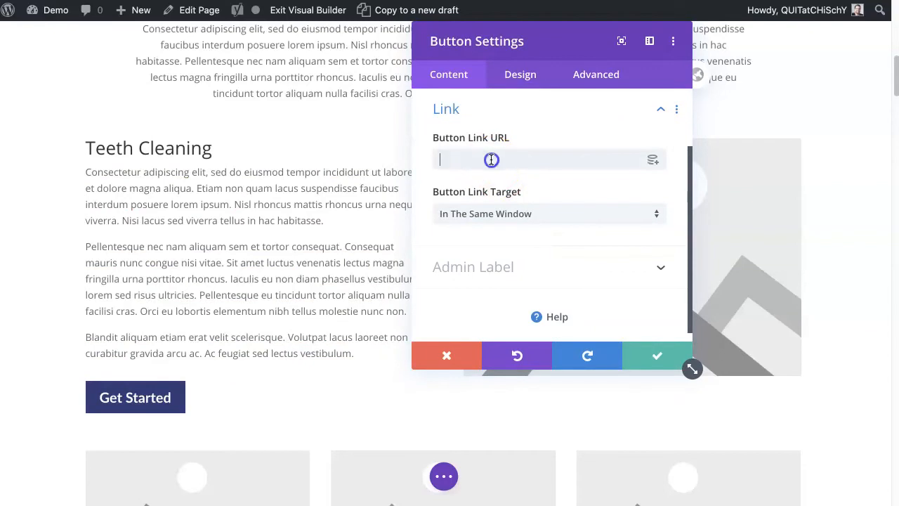
{"action": "left_click", "coordinate": [654, 357]}
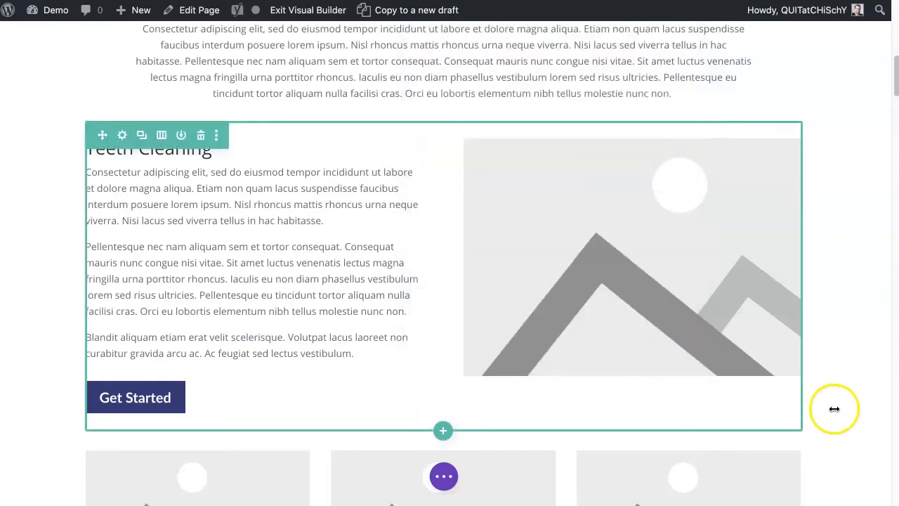
Save the homepage changes and exit the Visual Builder.
{"action": "scroll", "coordinate": [834, 409], "scroll_direction": "up", "scroll_amount": 3}
{"action": "scroll", "coordinate": [833, 408], "scroll_direction": "up", "scroll_amount": 8}
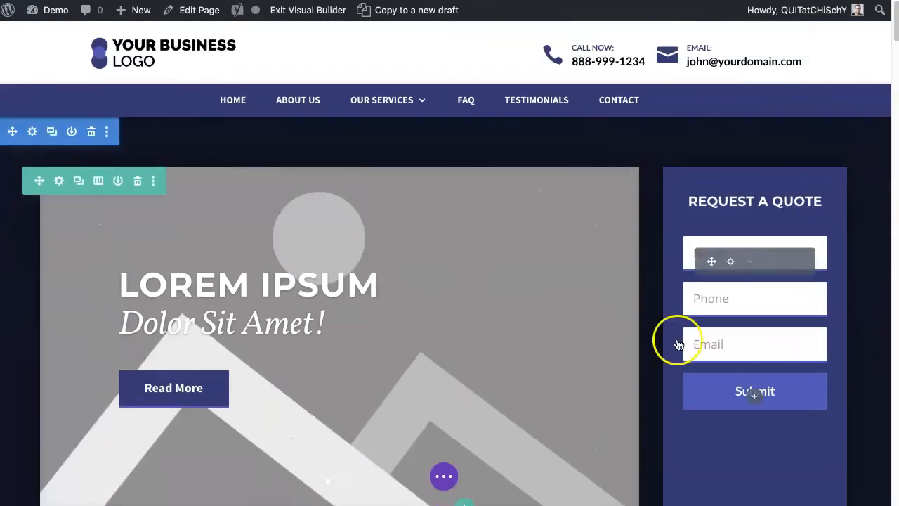
{"action": "left_click", "coordinate": [445, 477]}
{"action": "left_click", "coordinate": [850, 479]}
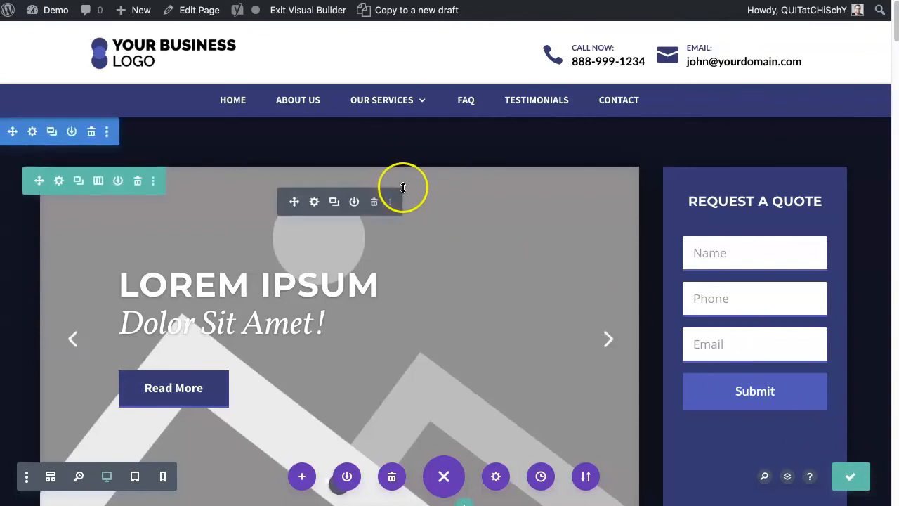
{"action": "left_click", "coordinate": [319, 15]}
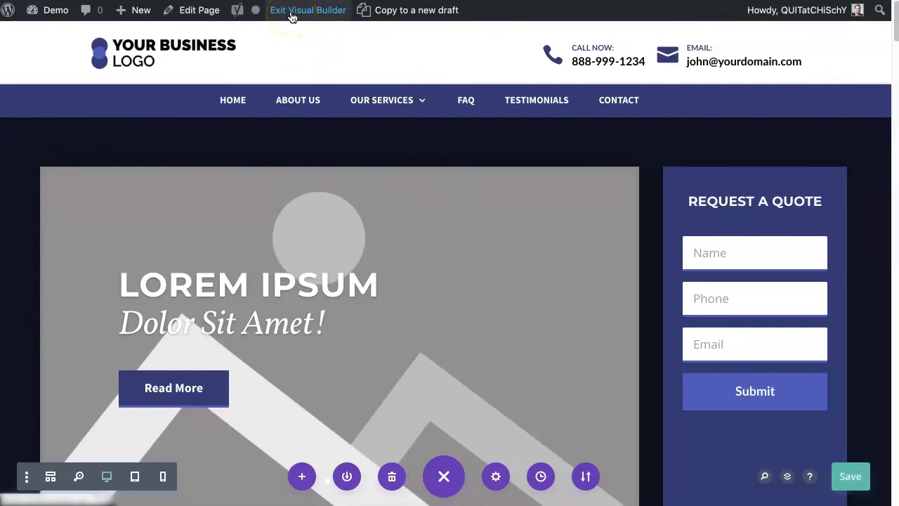
Examine the Chicago Dentist heading, intro paragraph and Teeth Cleaning subheading and body text on the live homepage.
{"action": "scroll", "coordinate": [575, 299], "scroll_direction": "down", "scroll_amount": 3}
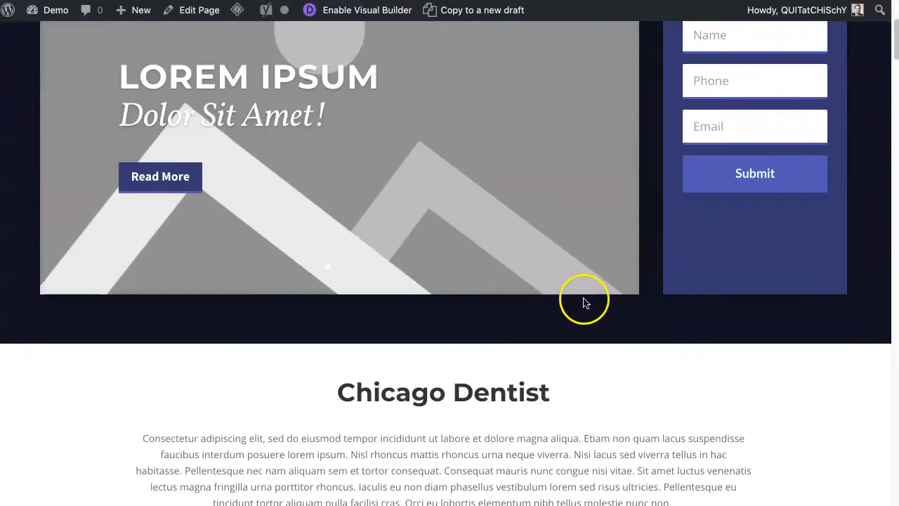
{"action": "scroll", "coordinate": [583, 302], "scroll_direction": "down", "scroll_amount": 3}
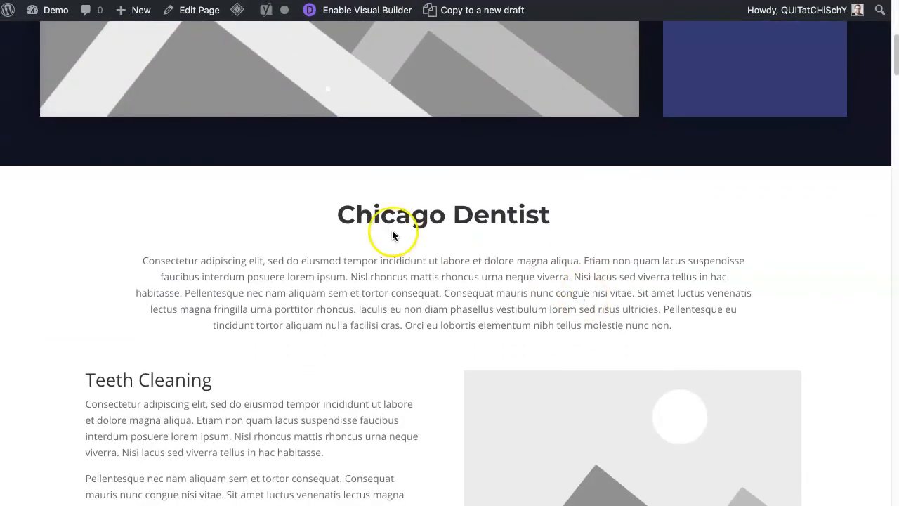
{"action": "left_click_drag", "start_coordinate": [337, 211], "coordinate": [578, 218]}
{"action": "scroll", "coordinate": [618, 252], "scroll_direction": "down", "scroll_amount": 1}
{"action": "left_click_drag", "start_coordinate": [663, 273], "coordinate": [129, 211]}
{"action": "scroll", "coordinate": [251, 247], "scroll_direction": "down", "scroll_amount": 2}
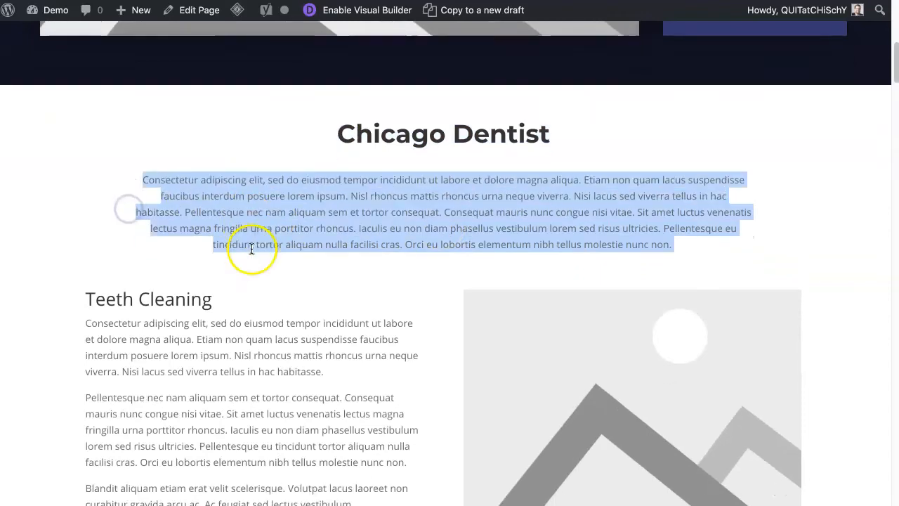
{"action": "left_click", "coordinate": [180, 242]}
{"action": "triple_click", "coordinate": [180, 243]}
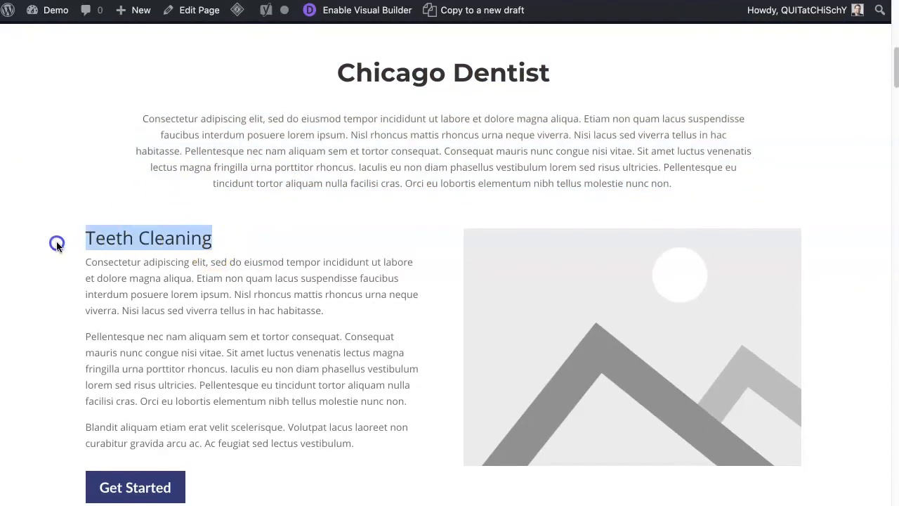
{"action": "scroll", "coordinate": [141, 285], "scroll_direction": "down", "scroll_amount": 2}
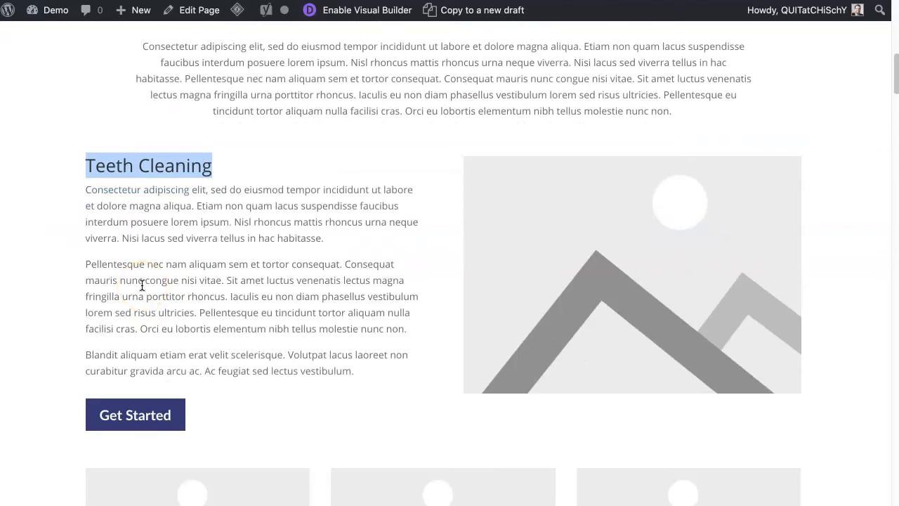
{"action": "left_click_drag", "start_coordinate": [351, 370], "coordinate": [63, 188]}
{"action": "scroll", "coordinate": [147, 380], "scroll_direction": "down", "scroll_amount": 1}
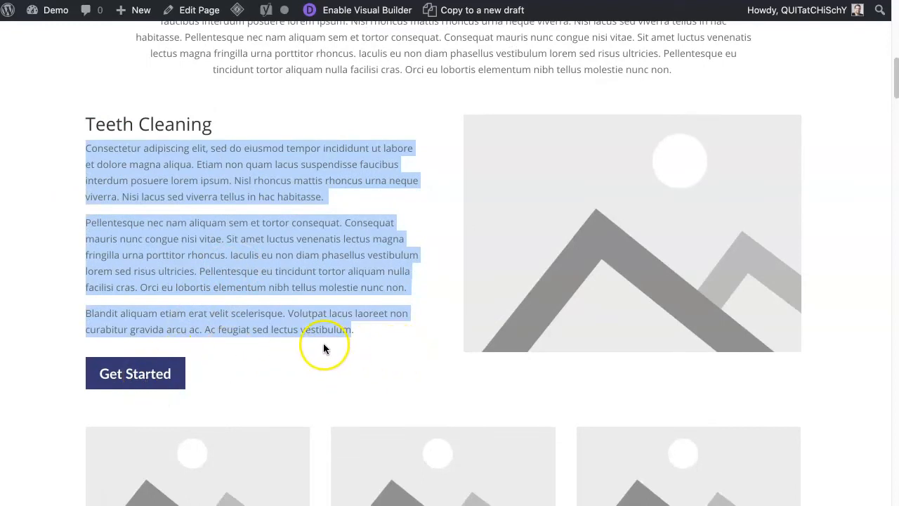
Review the homepage's three-column row, remaining text-with-image rows and client testimonials on the live page.
{"action": "scroll", "coordinate": [332, 341], "scroll_direction": "down", "scroll_amount": 3}
{"action": "scroll", "coordinate": [333, 344], "scroll_direction": "down", "scroll_amount": 8}
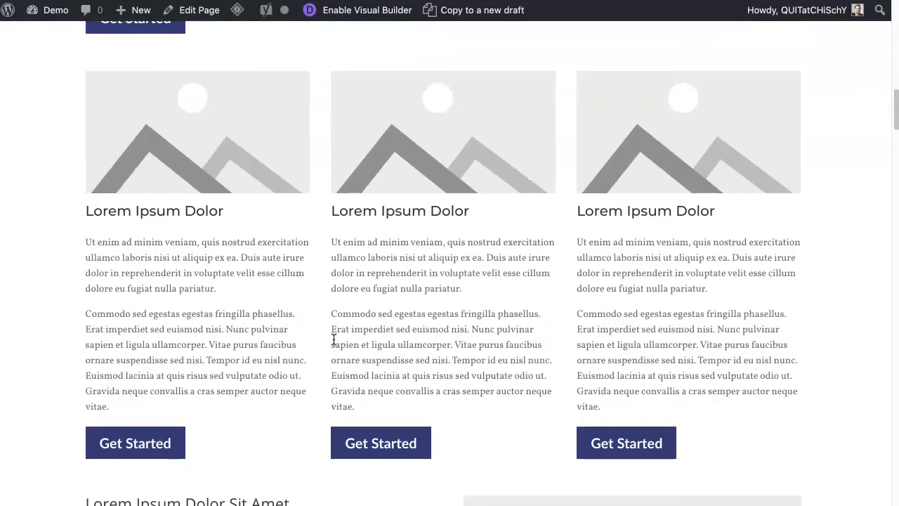
{"action": "left_click", "coordinate": [200, 239]}
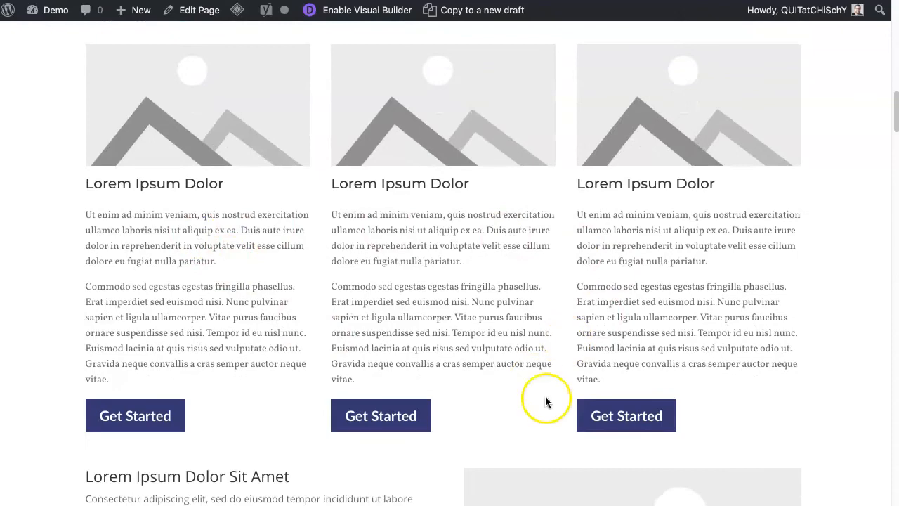
{"action": "scroll", "coordinate": [827, 390], "scroll_direction": "down", "scroll_amount": 10}
{"action": "scroll", "coordinate": [808, 316], "scroll_direction": "down", "scroll_amount": 10}
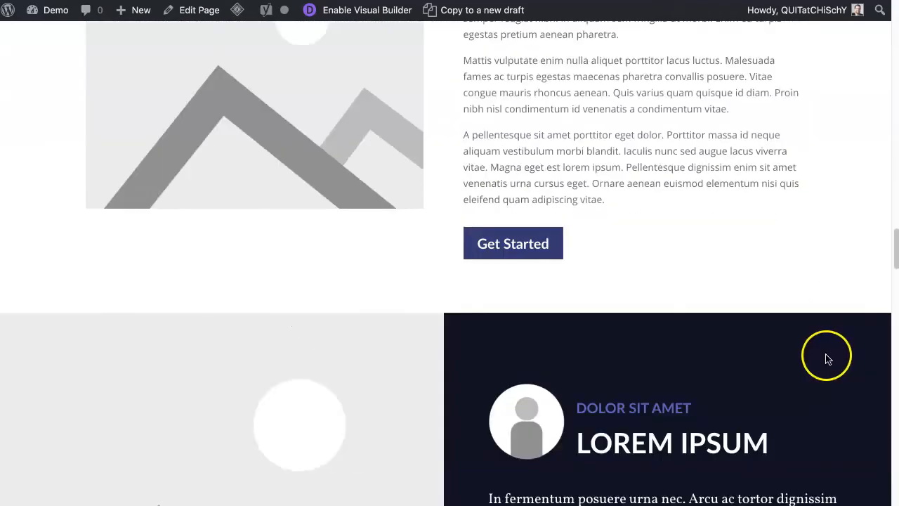
{"action": "scroll", "coordinate": [826, 356], "scroll_direction": "down", "scroll_amount": 20}
{"action": "scroll", "coordinate": [826, 361], "scroll_direction": "down", "scroll_amount": 10}
{"action": "scroll", "coordinate": [826, 361], "scroll_direction": "up", "scroll_amount": 20}
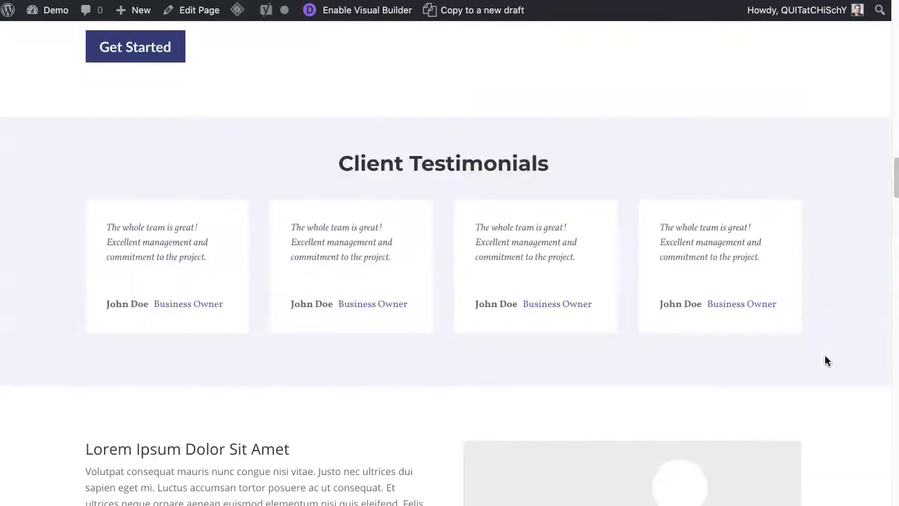
Open the Example Service #1 page and examine its main heading, intro paragraph and first text-with-image row.
{"action": "scroll", "coordinate": [824, 354], "scroll_direction": "up", "scroll_amount": 15}
{"action": "mouse_move", "coordinate": [382, 100]}
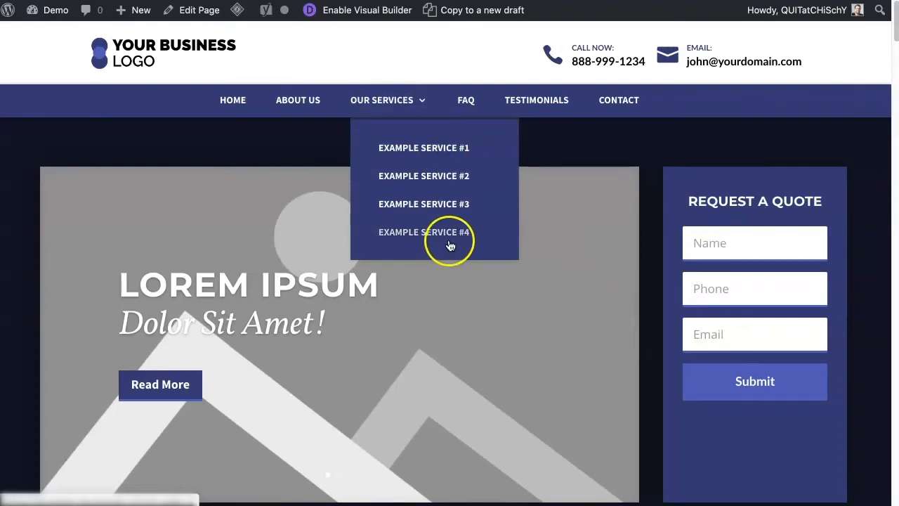
{"action": "left_click", "coordinate": [425, 149]}
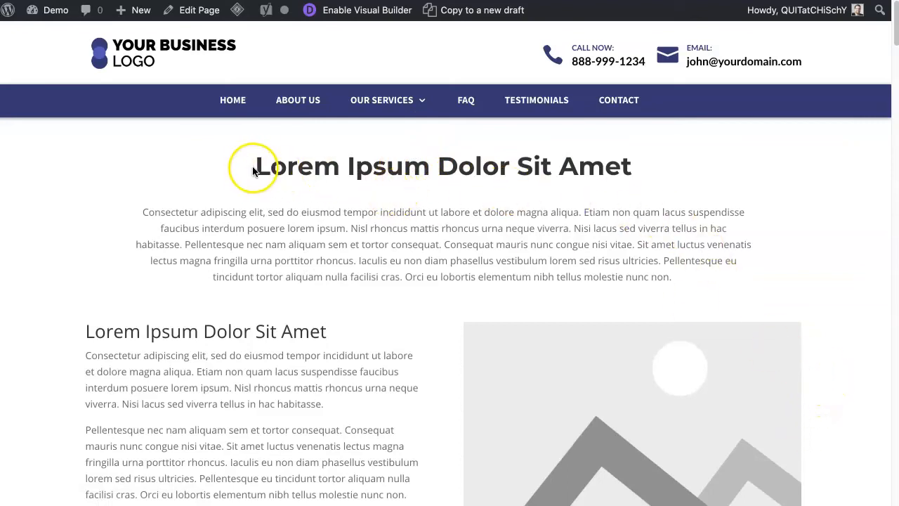
{"action": "left_click_drag", "start_coordinate": [259, 167], "coordinate": [643, 177]}
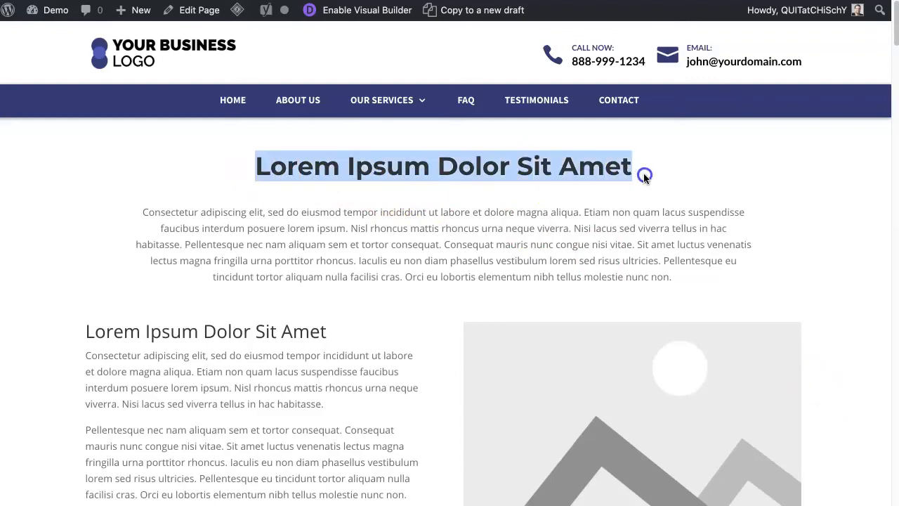
{"action": "left_click_drag", "start_coordinate": [676, 278], "coordinate": [120, 212]}
{"action": "scroll", "coordinate": [311, 255], "scroll_direction": "down", "scroll_amount": 3}
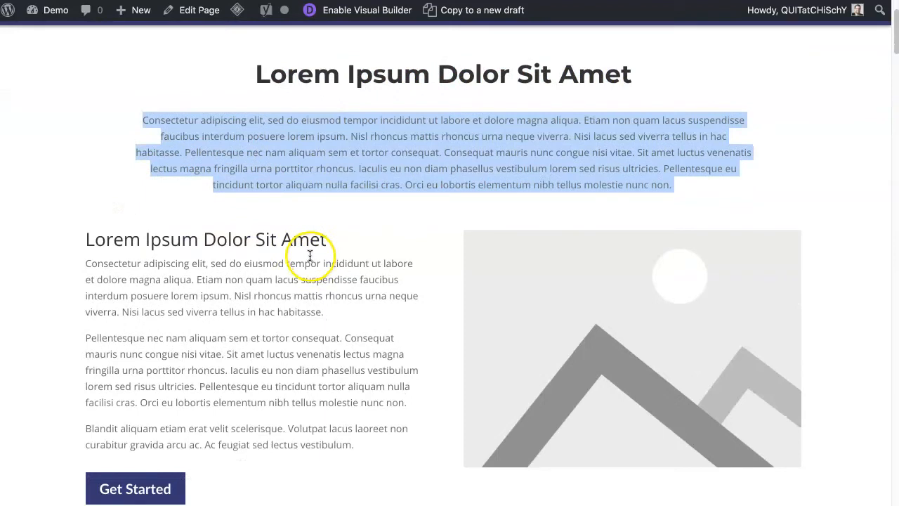
{"action": "scroll", "coordinate": [310, 255], "scroll_direction": "down", "scroll_amount": 2}
{"action": "left_click_drag", "start_coordinate": [344, 184], "coordinate": [27, 189]}
{"action": "left_click_drag", "start_coordinate": [354, 390], "coordinate": [36, 199]}
{"action": "scroll", "coordinate": [229, 285], "scroll_direction": "down", "scroll_amount": 3}
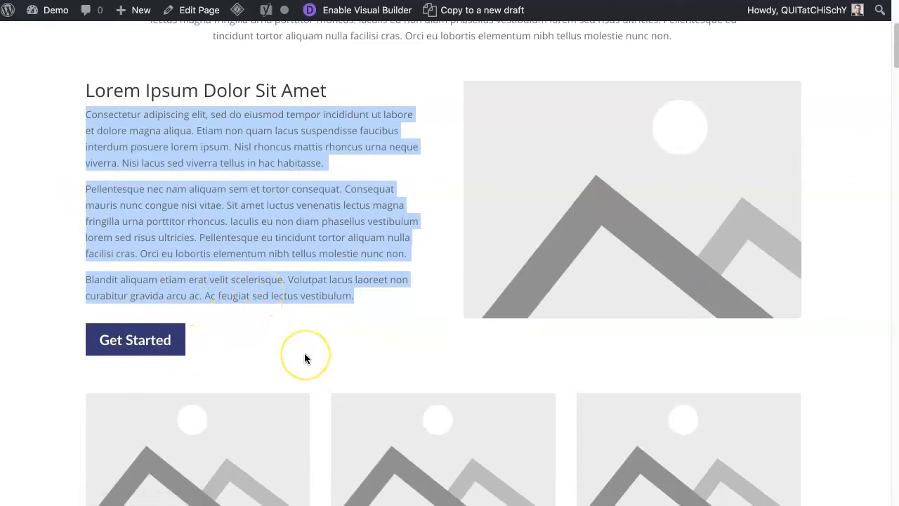
Review the rest of the Example Service #1 page, including the three-column row, client testimonials and lower text-with-image rows.
{"action": "scroll", "coordinate": [304, 359], "scroll_direction": "up", "scroll_amount": 5}
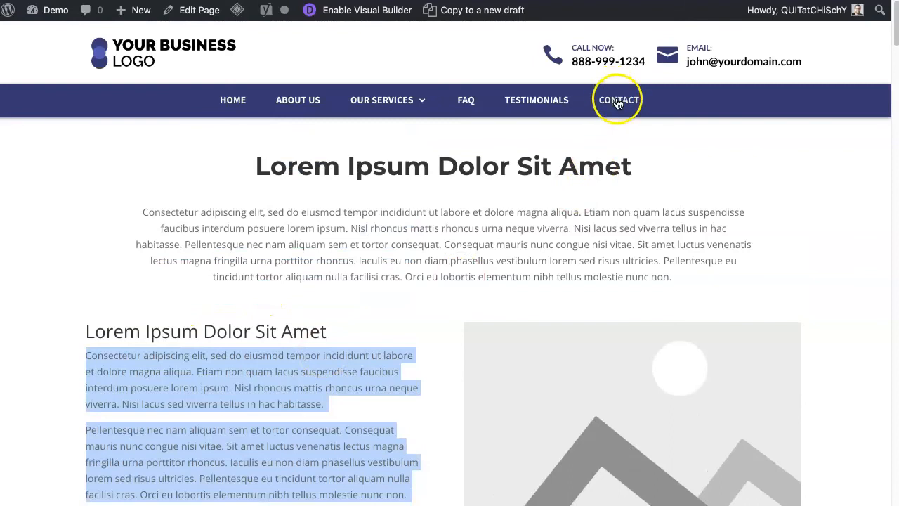
{"action": "scroll", "coordinate": [350, 288], "scroll_direction": "down", "scroll_amount": 1}
{"action": "scroll", "coordinate": [280, 331], "scroll_direction": "down", "scroll_amount": 3}
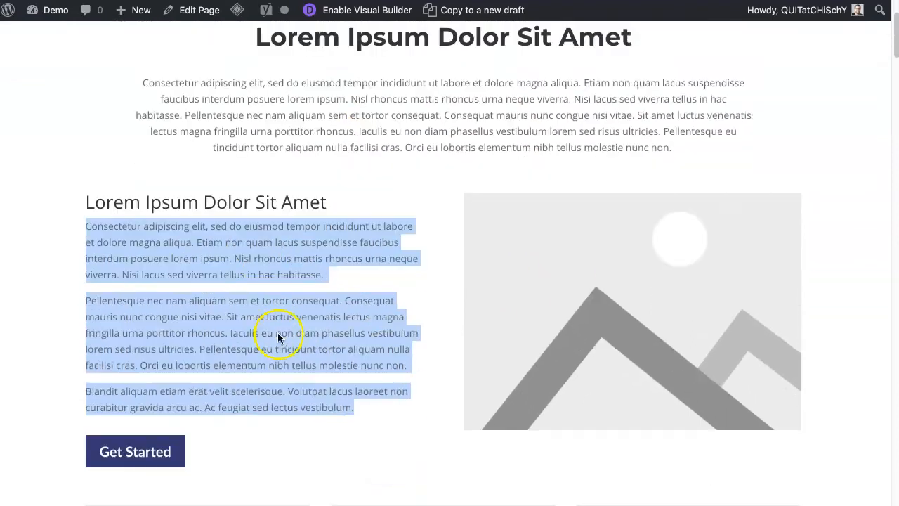
{"action": "left_click", "coordinate": [240, 246]}
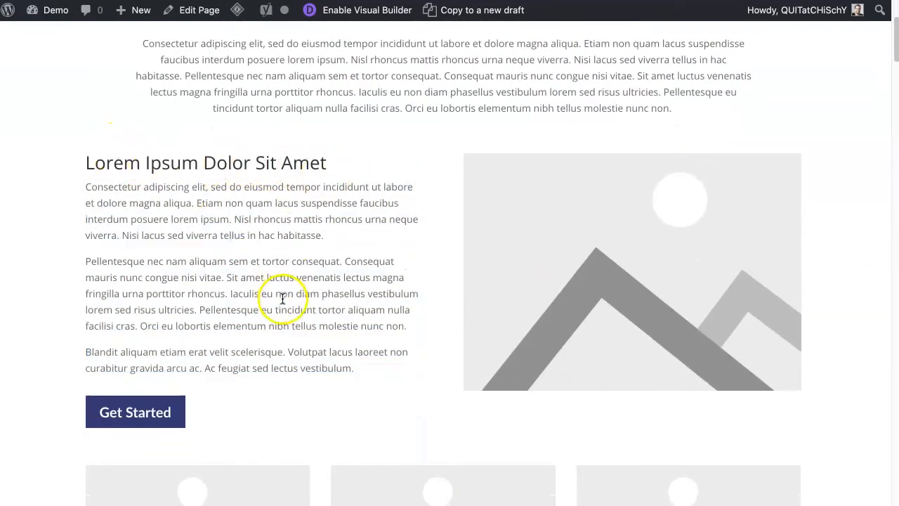
{"action": "scroll", "coordinate": [260, 302], "scroll_direction": "down", "scroll_amount": 1}
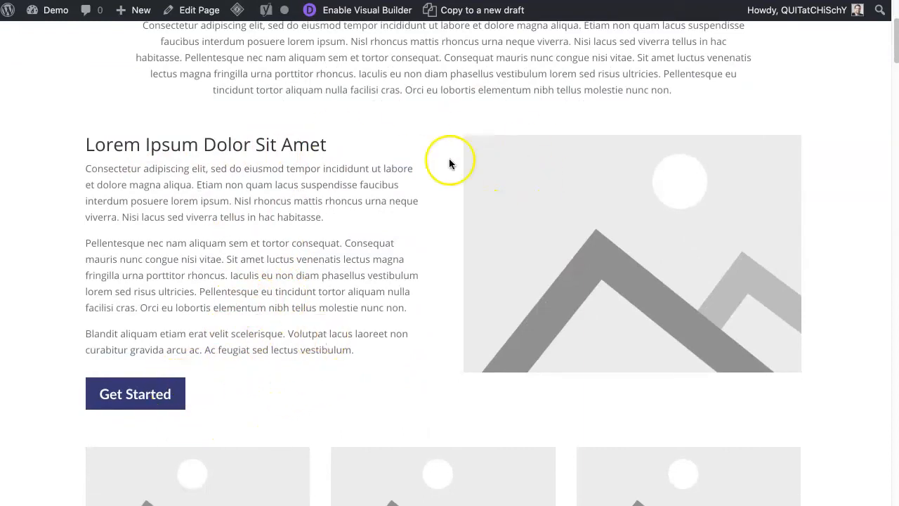
{"action": "scroll", "coordinate": [411, 255], "scroll_direction": "down", "scroll_amount": 10}
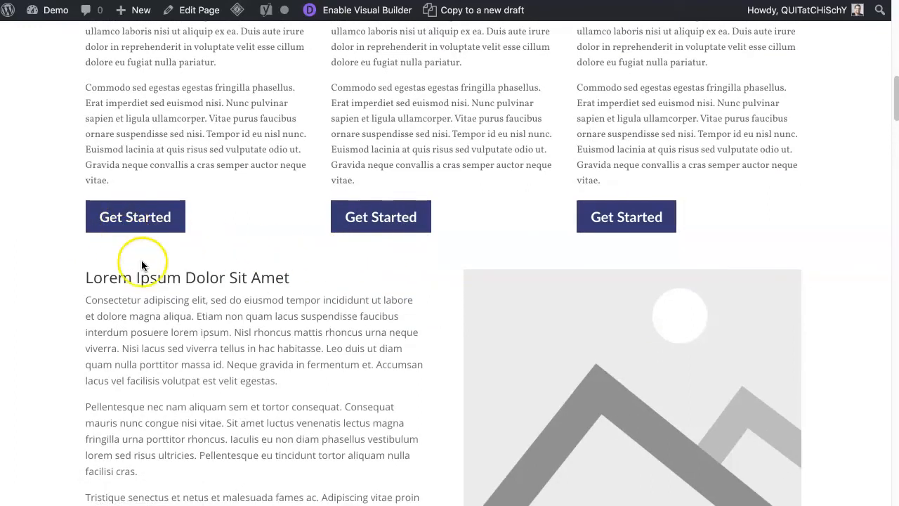
{"action": "scroll", "coordinate": [422, 330], "scroll_direction": "down", "scroll_amount": 8}
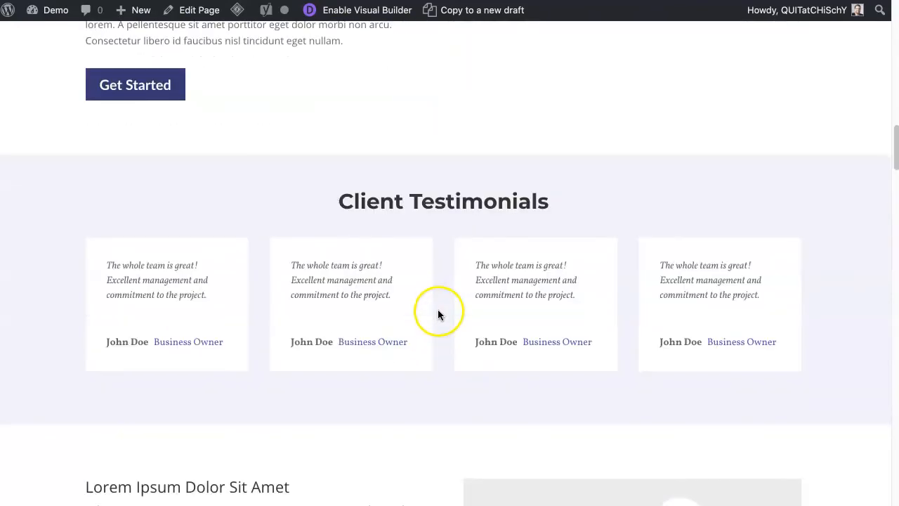
{"action": "scroll", "coordinate": [437, 314], "scroll_direction": "down", "scroll_amount": 10}
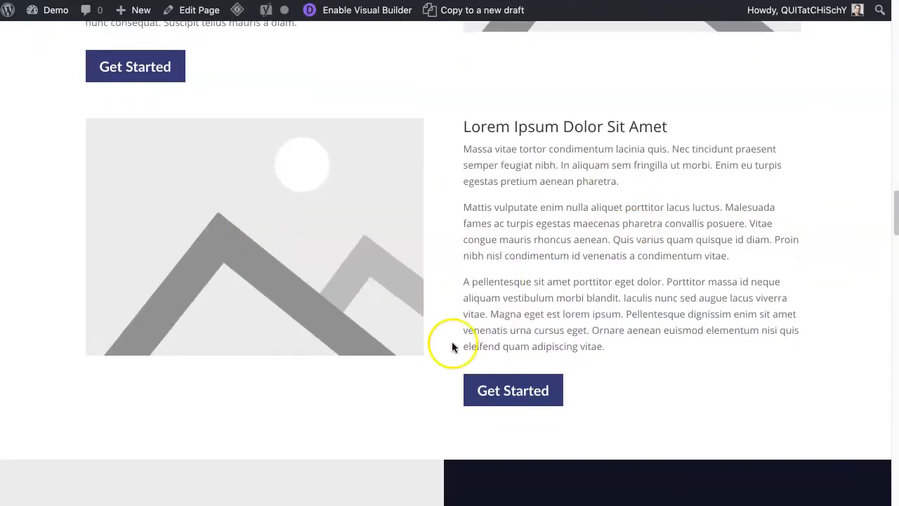
Skim the service page's remaining rows and contact banner, and open the FAQ page to examine its introduction and question toggles.
{"action": "scroll", "coordinate": [606, 394], "scroll_direction": "down", "scroll_amount": 15}
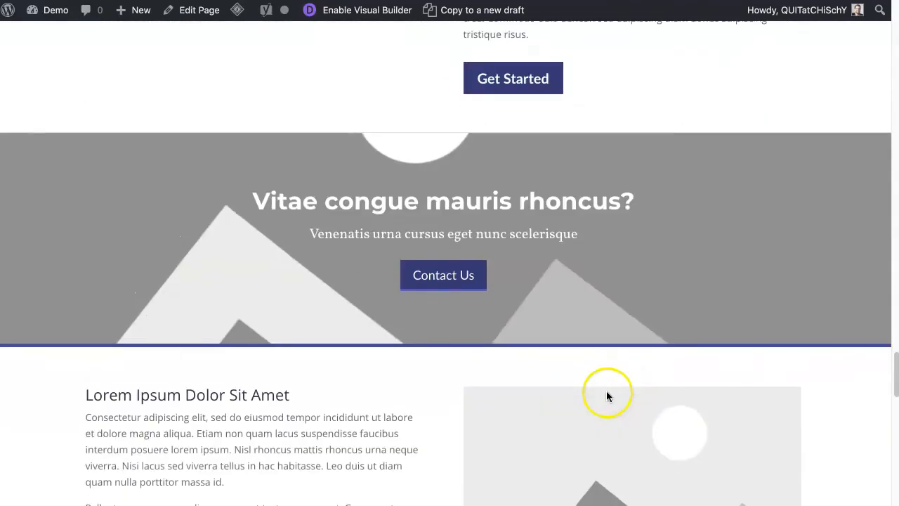
{"action": "scroll", "coordinate": [607, 395], "scroll_direction": "up", "scroll_amount": 20}
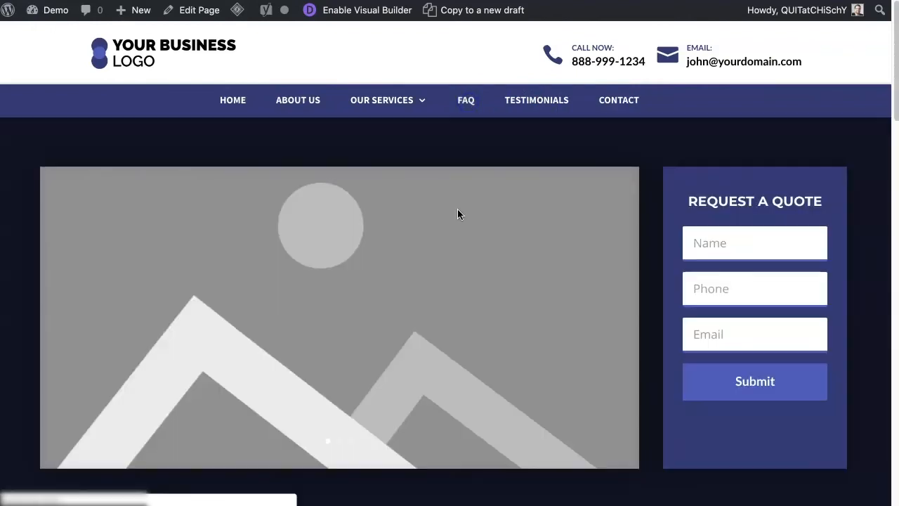
{"action": "scroll", "coordinate": [484, 262], "scroll_direction": "down", "scroll_amount": 5}
{"action": "scroll", "coordinate": [421, 225], "scroll_direction": "up", "scroll_amount": 1}
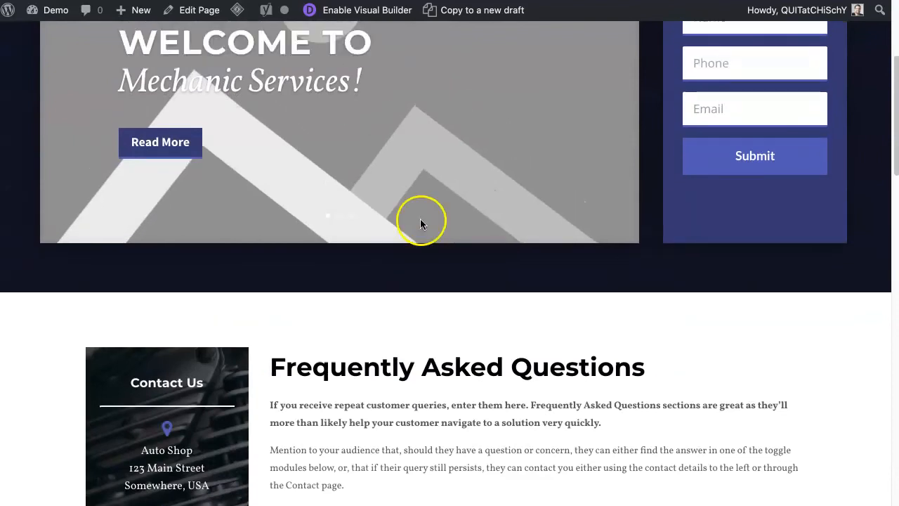
{"action": "scroll", "coordinate": [484, 190], "scroll_direction": "down", "scroll_amount": 5}
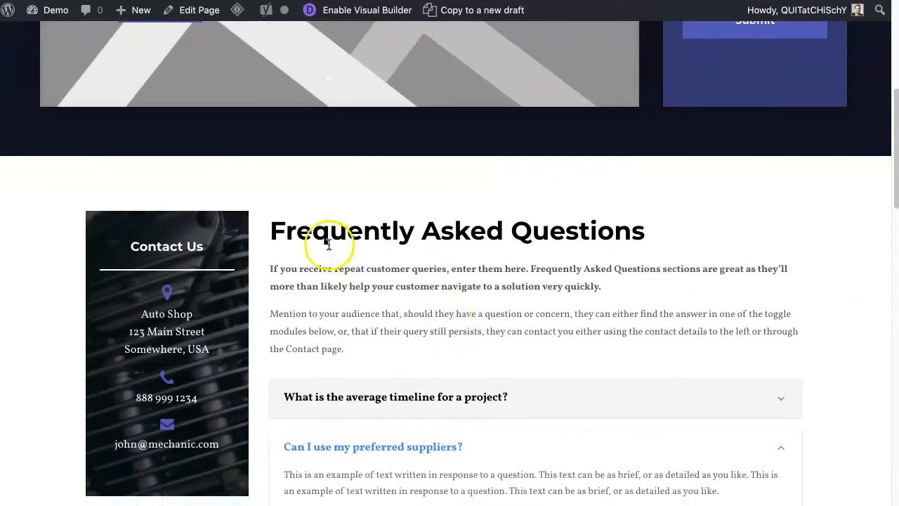
{"action": "scroll", "coordinate": [429, 309], "scroll_direction": "down", "scroll_amount": 1}
{"action": "scroll", "coordinate": [395, 390], "scroll_direction": "down", "scroll_amount": 2}
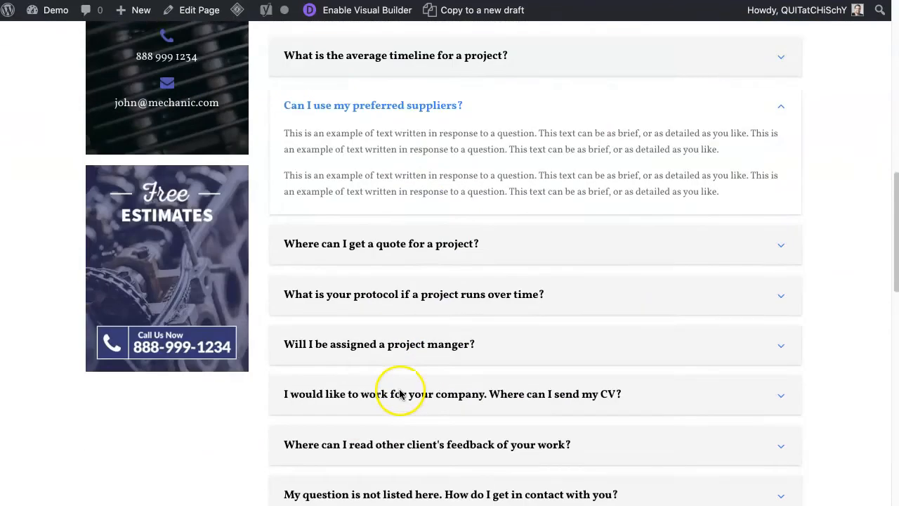
{"action": "scroll", "coordinate": [498, 365], "scroll_direction": "down", "scroll_amount": 5}
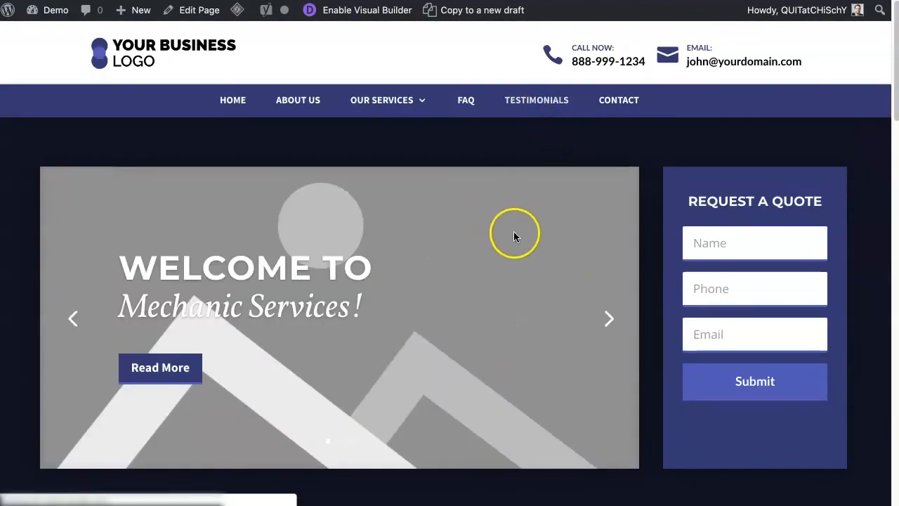
Open the Testimonials page and review its client testimonial entries down to the contact banner.
{"action": "scroll", "coordinate": [509, 232], "scroll_direction": "down", "scroll_amount": 5}
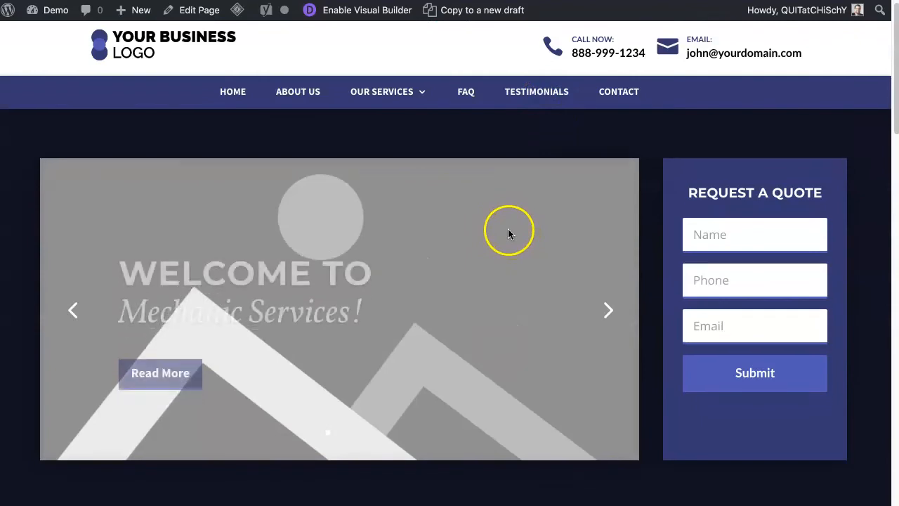
{"action": "scroll", "coordinate": [508, 232], "scroll_direction": "down", "scroll_amount": 10}
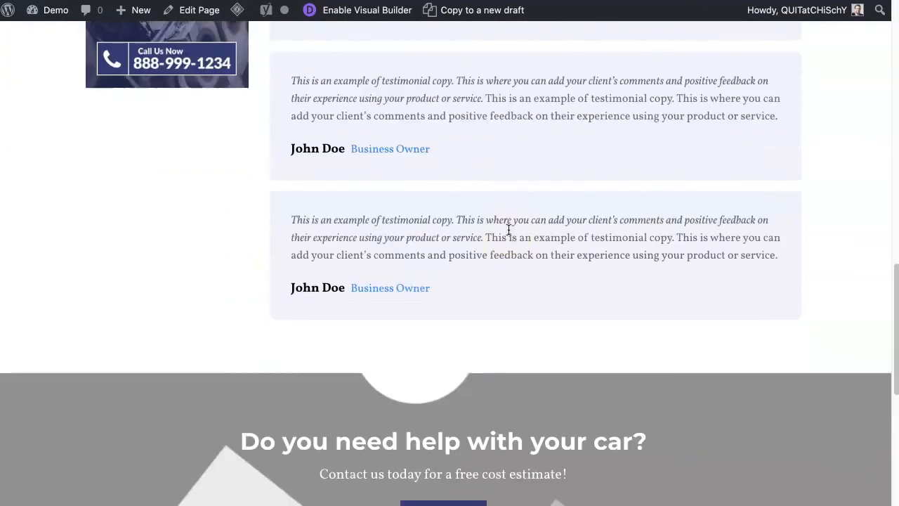
{"action": "scroll", "coordinate": [508, 230], "scroll_direction": "down", "scroll_amount": 1}
Return to the live homepage and recheck the Chicago Dentist intro, Teeth Cleaning row, the rows below and the header area.
{"action": "scroll", "coordinate": [508, 230], "scroll_direction": "up", "scroll_amount": 17}
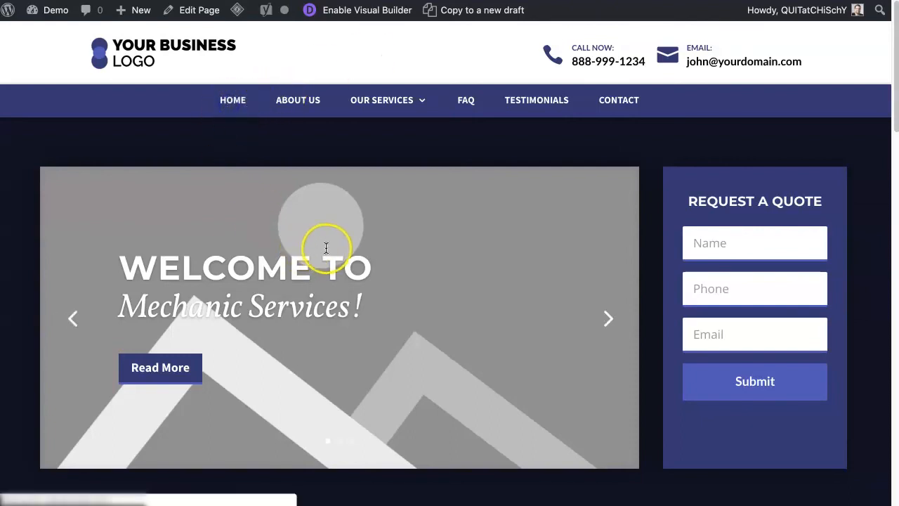
{"action": "scroll", "coordinate": [498, 341], "scroll_direction": "down", "scroll_amount": 5}
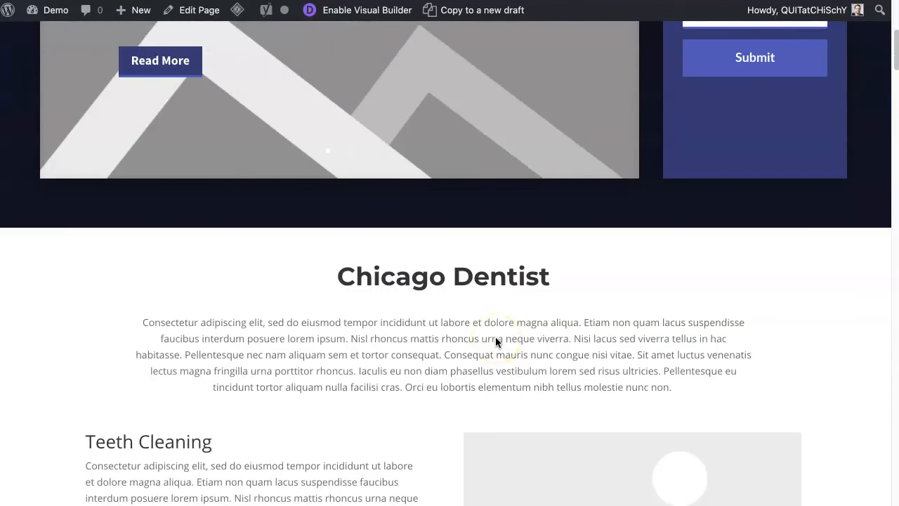
{"action": "scroll", "coordinate": [568, 344], "scroll_direction": "down", "scroll_amount": 1}
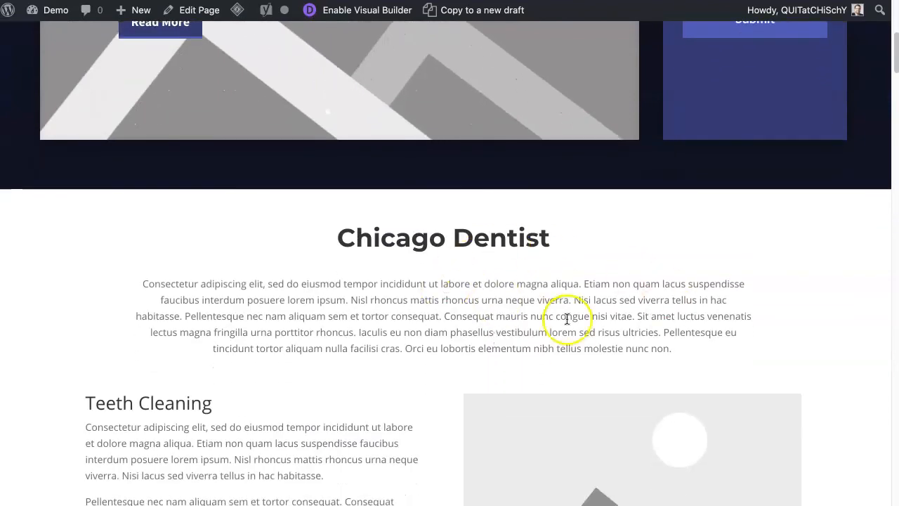
{"action": "scroll", "coordinate": [457, 337], "scroll_direction": "down", "scroll_amount": 7}
{"action": "scroll", "coordinate": [465, 334], "scroll_direction": "down", "scroll_amount": 5}
{"action": "scroll", "coordinate": [465, 335], "scroll_direction": "up", "scroll_amount": 12}
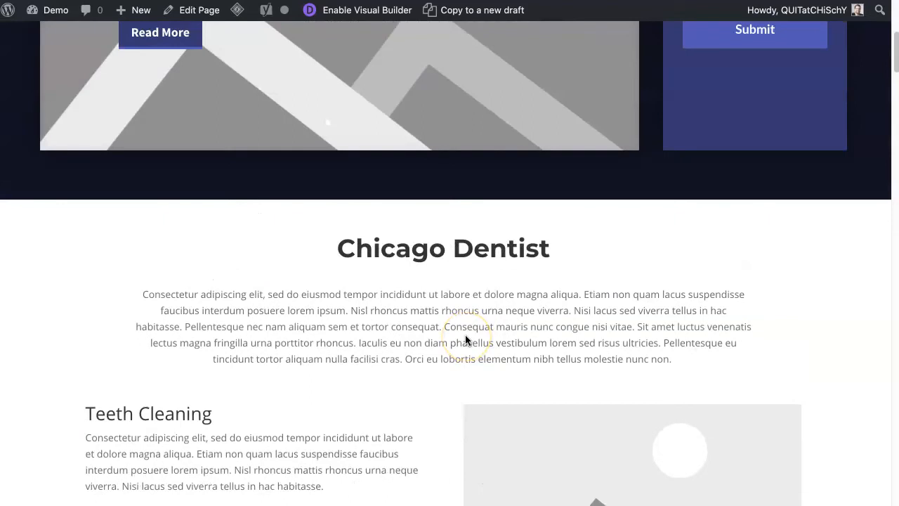
{"action": "scroll", "coordinate": [465, 334], "scroll_direction": "up", "scroll_amount": 5}
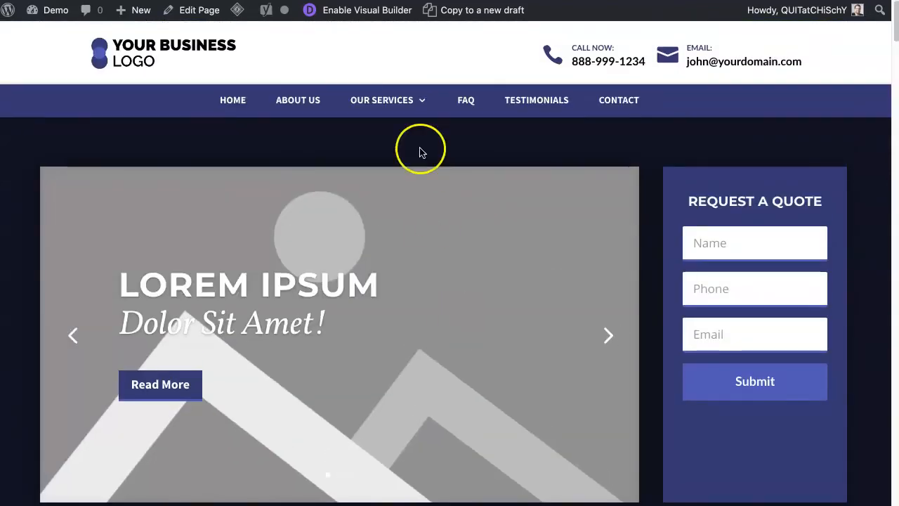